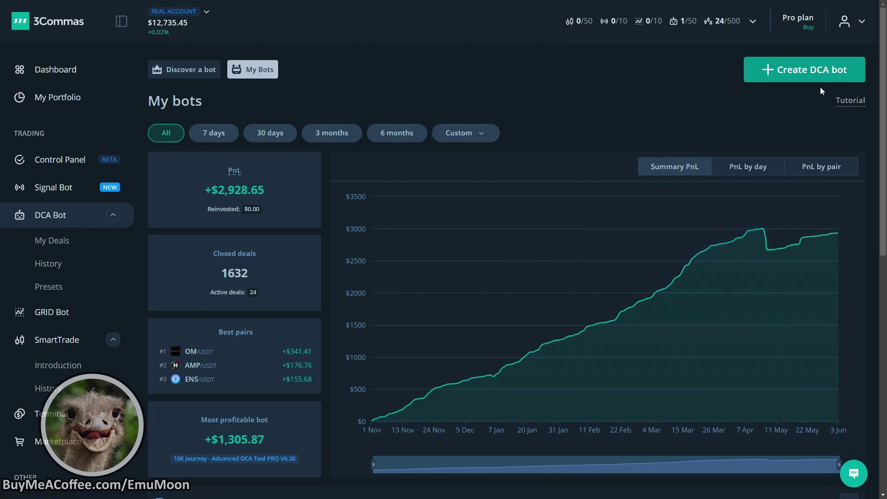
# Create a new DCA bot and rename it 'Example'
pyautogui.click(798, 72)
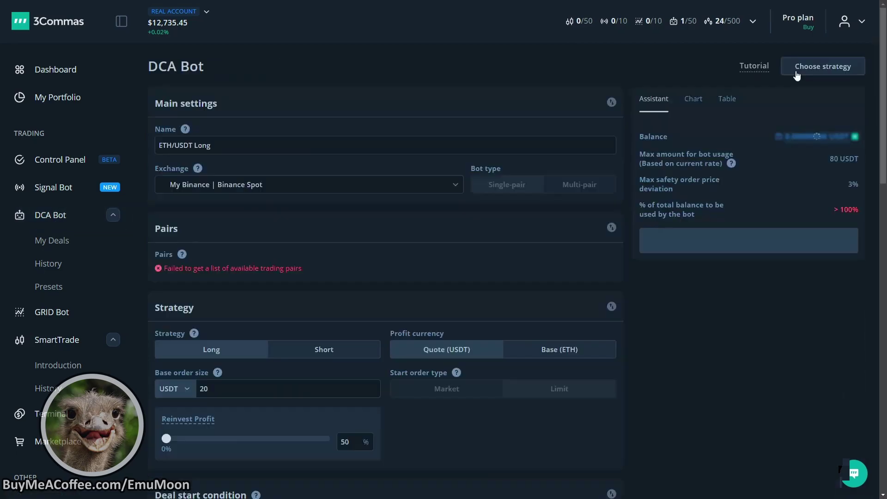
pyautogui.click(386, 149)
pyautogui.hotkey('ctrl', 'a')
pyautogui.write('Exam')
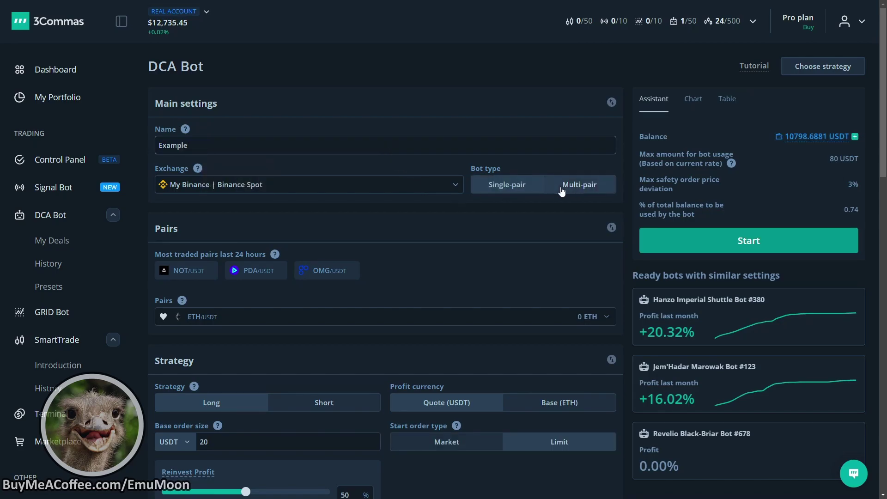
# Switch the bot to Multi-pair and add all USDT pairs with USDT_ALL
pyautogui.click(579, 190)
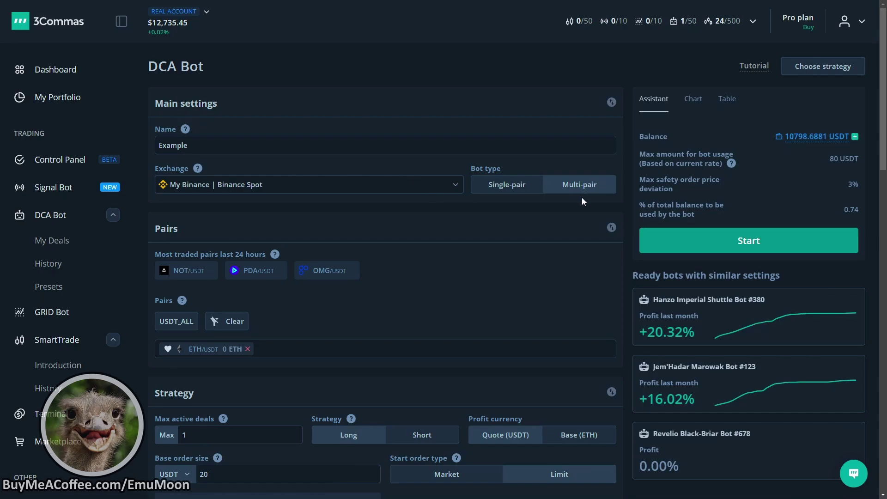
pyautogui.scroll(-2, 351, 224)
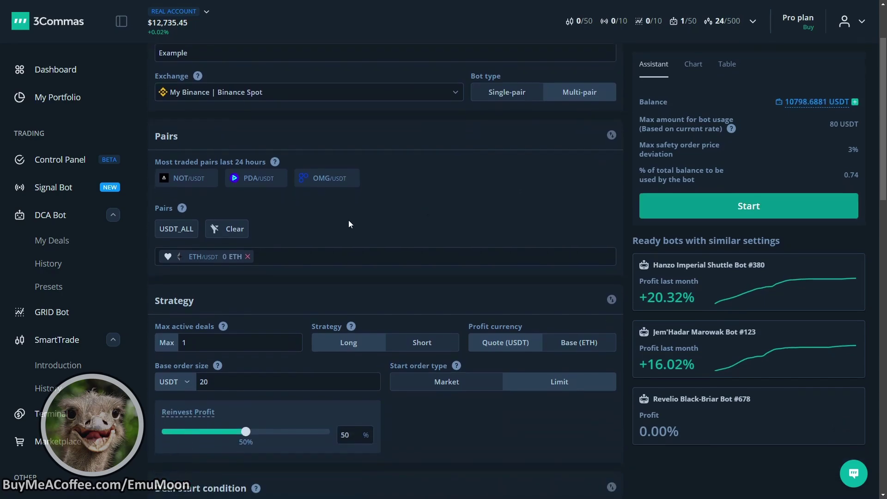
pyautogui.click(174, 234)
pyautogui.scroll(-8, 272, 198)
pyautogui.scroll(-15, 273, 195)
# Set max active deals to 100, Market start orders, and 0% profit reinvestment
pyautogui.click(215, 165)
pyautogui.write('00')
pyautogui.click(253, 144)
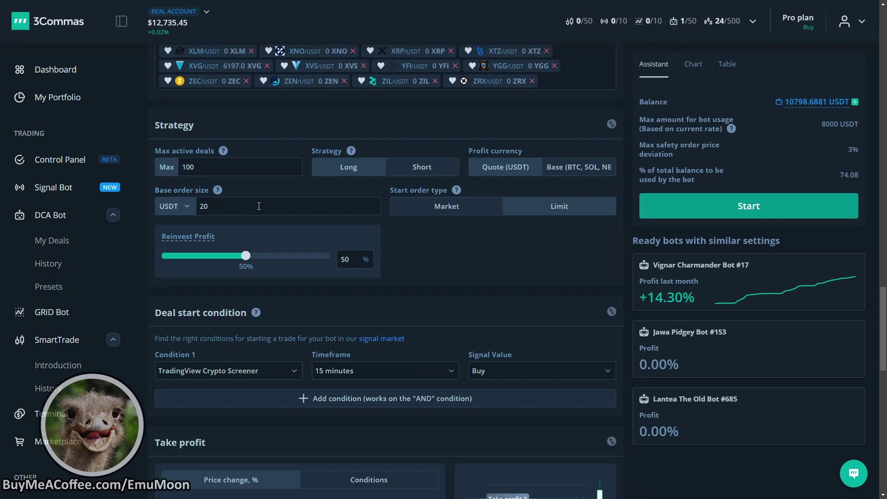
pyautogui.doubleClick(227, 210)
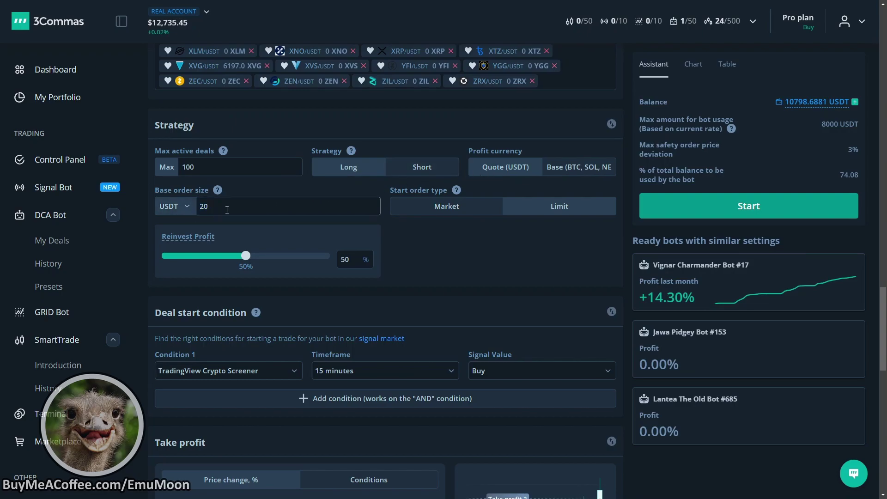
pyautogui.click(450, 208)
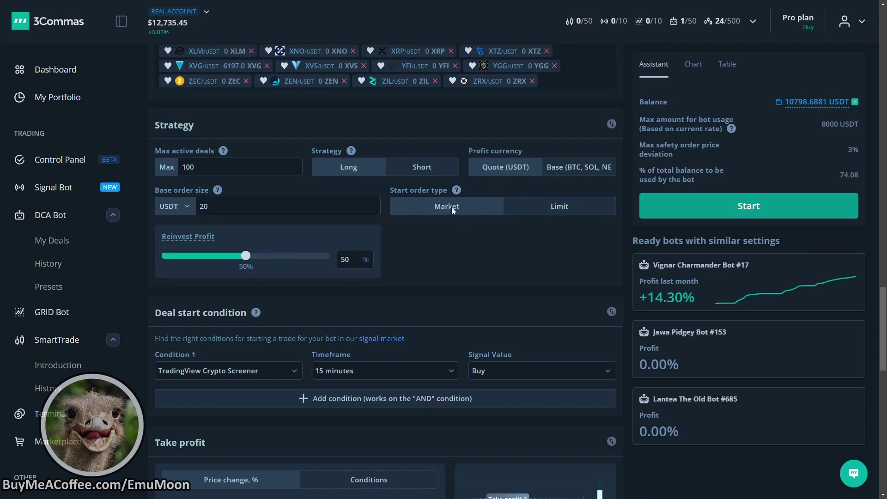
pyautogui.moveTo(247, 257)
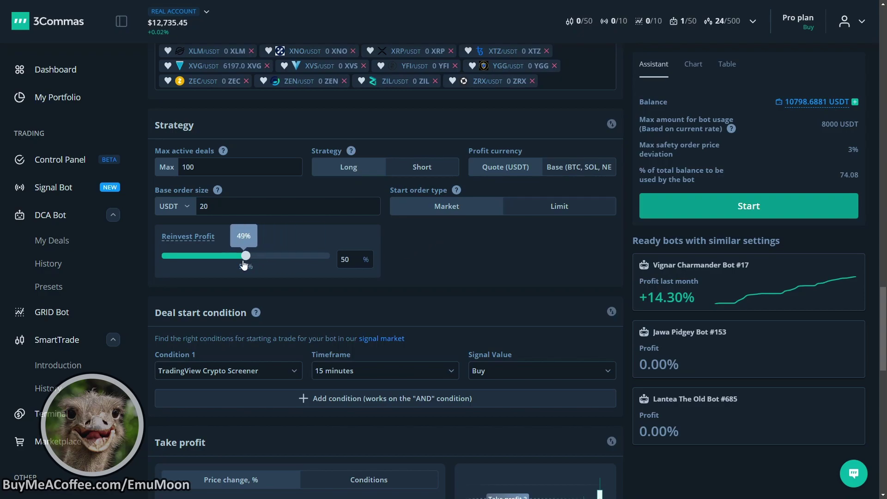
pyautogui.moveTo(247, 258); pyautogui.dragTo(134, 257)
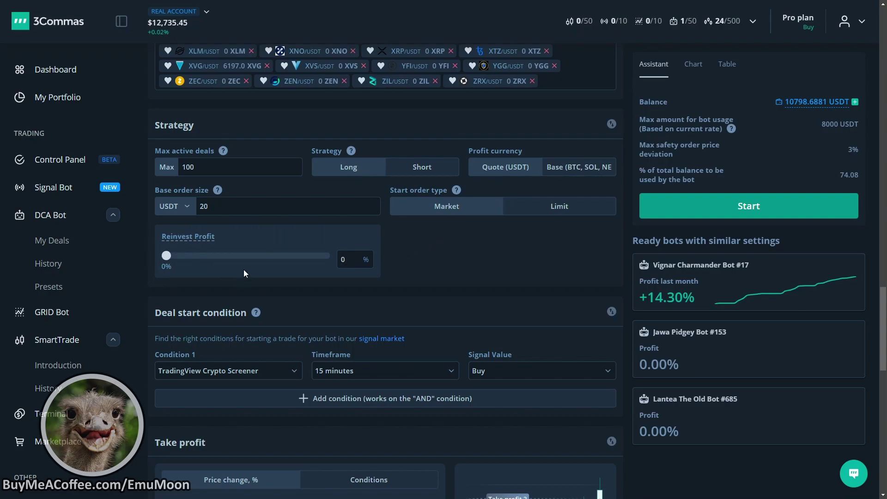
pyautogui.scroll(-4, 244, 266)
# Set deal start Condition 1 to Trading View custom signal
pyautogui.click(213, 187)
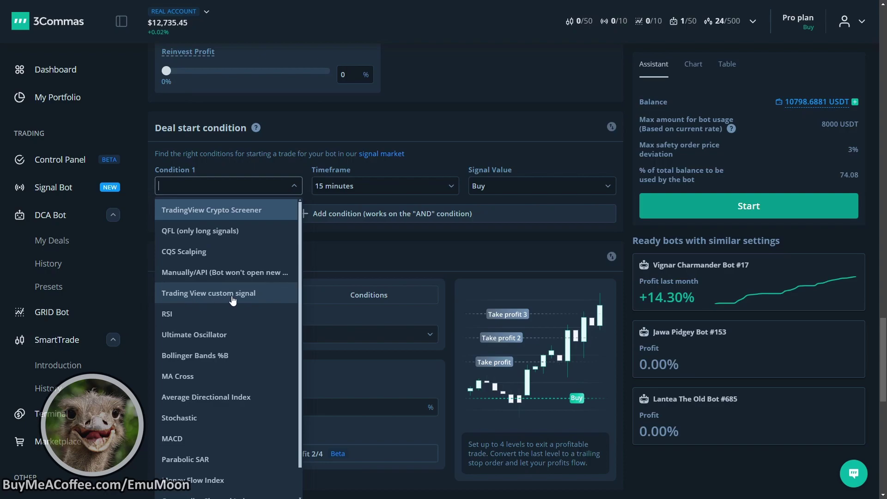
pyautogui.click(232, 299)
pyautogui.scroll(-3, 308, 234)
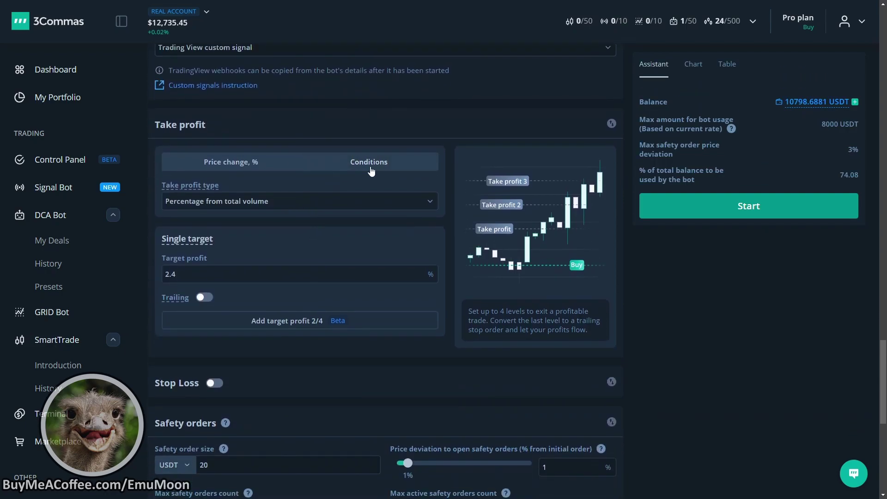
# Switch take profit to Conditions using Trading View custom signal, with Minimum profit off
pyautogui.click(372, 163)
pyautogui.click(238, 217)
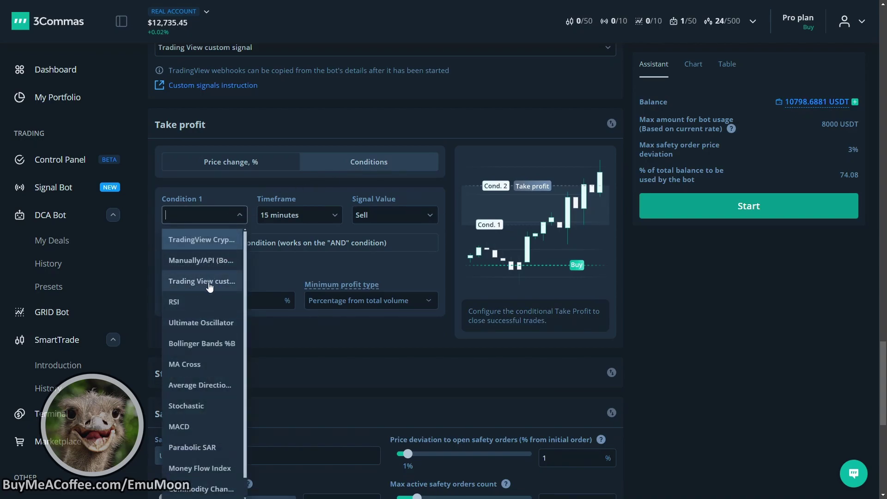
pyautogui.click(211, 283)
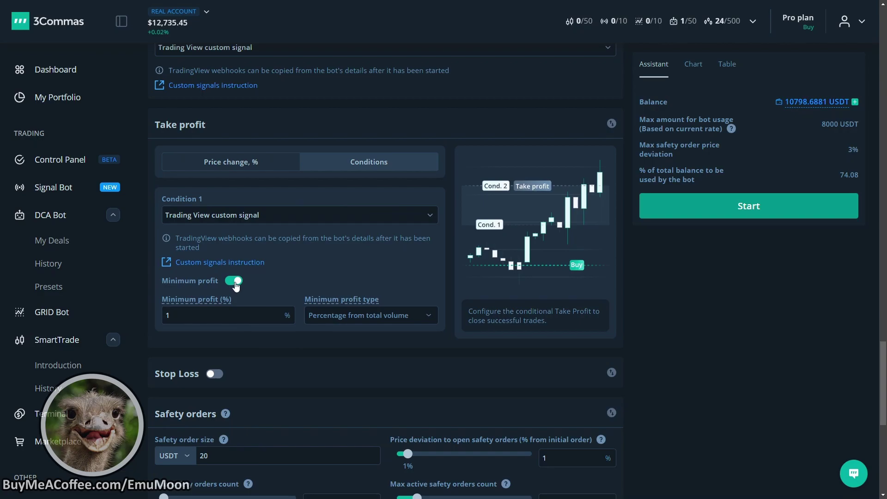
pyautogui.click(236, 283)
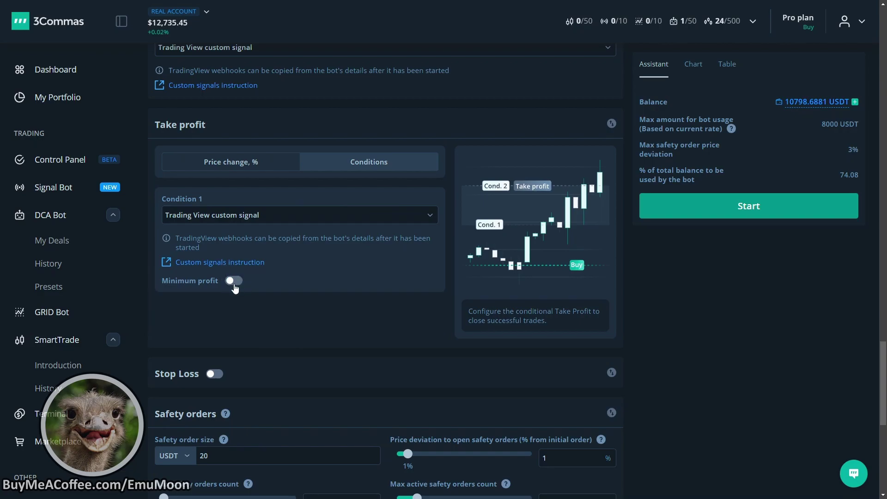
pyautogui.scroll(-5, 273, 284)
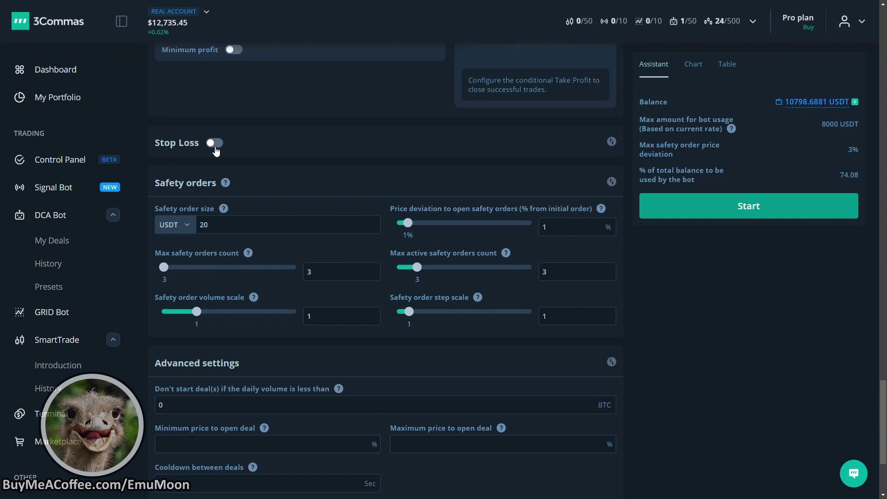
# Set 0 safety orders, 0.10 volume and step scales, 0.30% deviation, and 10 deals per pair
pyautogui.moveTo(142, 267); pyautogui.dragTo(144, 268)
pyautogui.moveTo(196, 312); pyautogui.dragTo(152, 314)
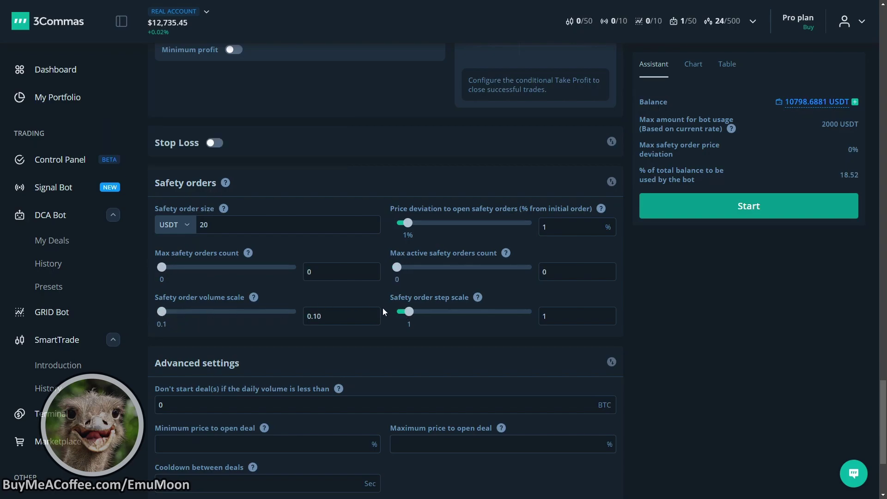
pyautogui.moveTo(409, 312); pyautogui.dragTo(394, 312)
pyautogui.moveTo(407, 223); pyautogui.dragTo(402, 228)
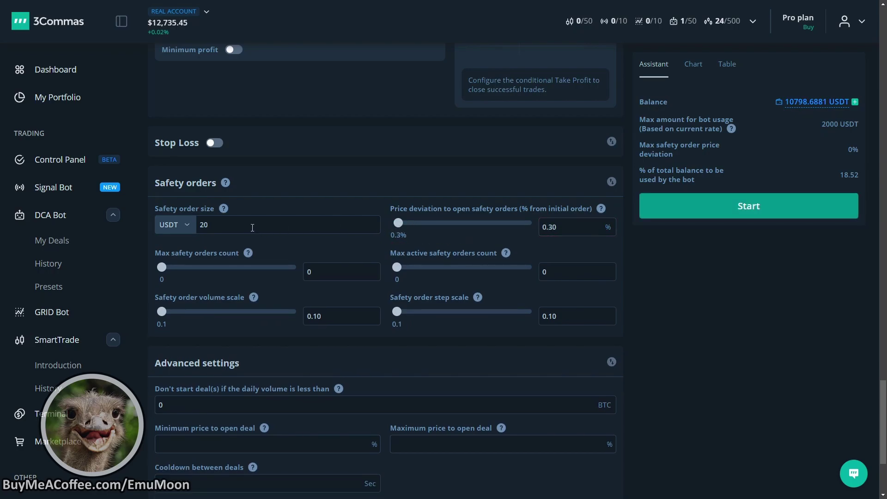
pyautogui.doubleClick(252, 227)
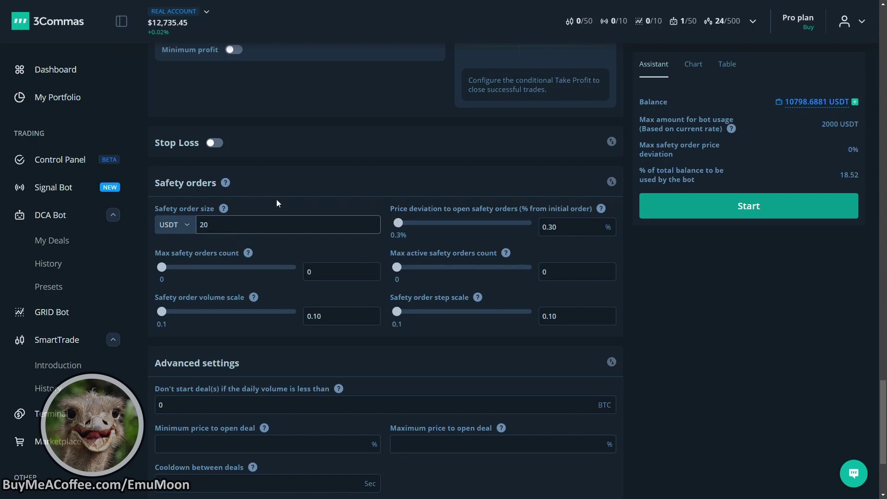
pyautogui.scroll(-4, 276, 203)
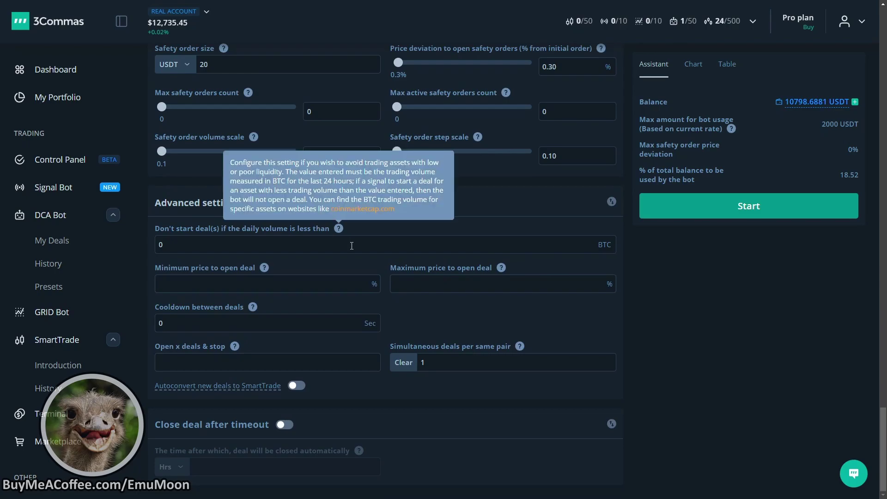
pyautogui.click(445, 363)
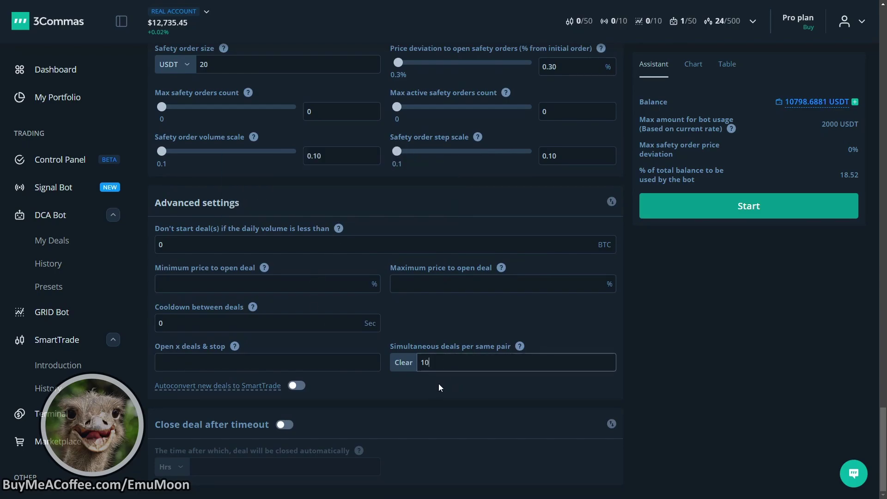
# Start the Example bot, confirm it, and copy its deal start signal message
pyautogui.click(749, 207)
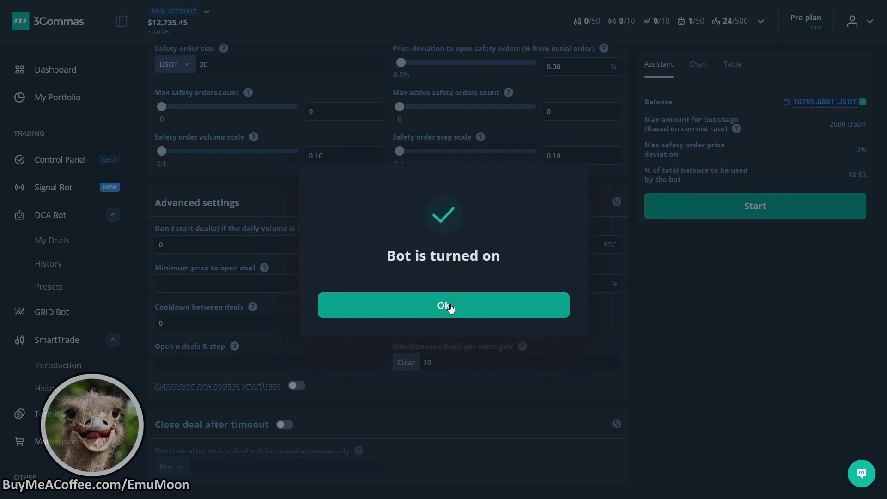
pyautogui.click(451, 305)
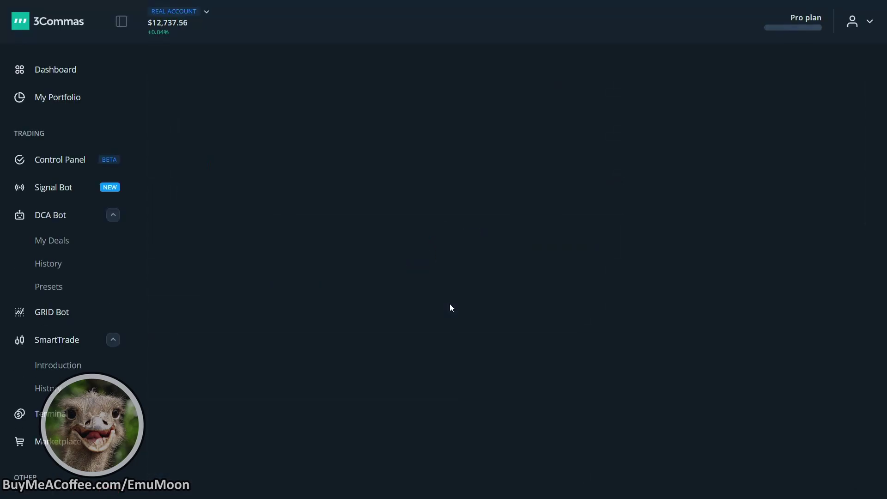
pyautogui.scroll(-10, 427, 254)
pyautogui.scroll(-15, 427, 253)
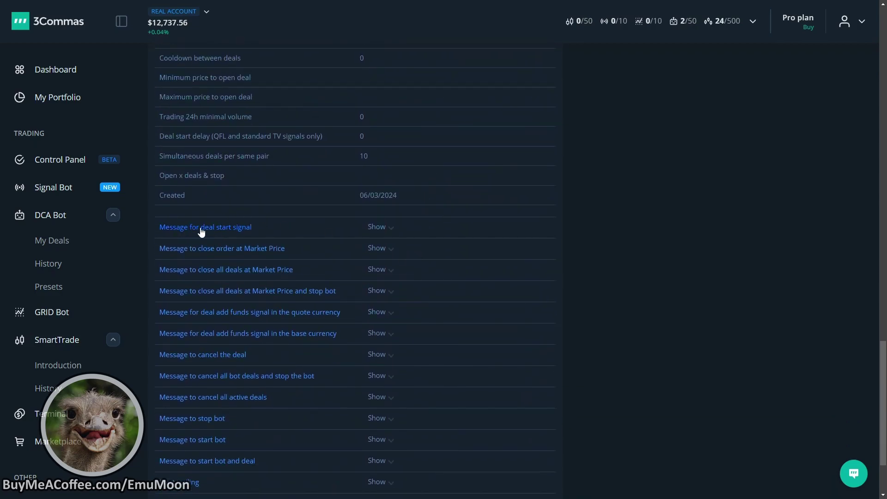
pyautogui.click(214, 232)
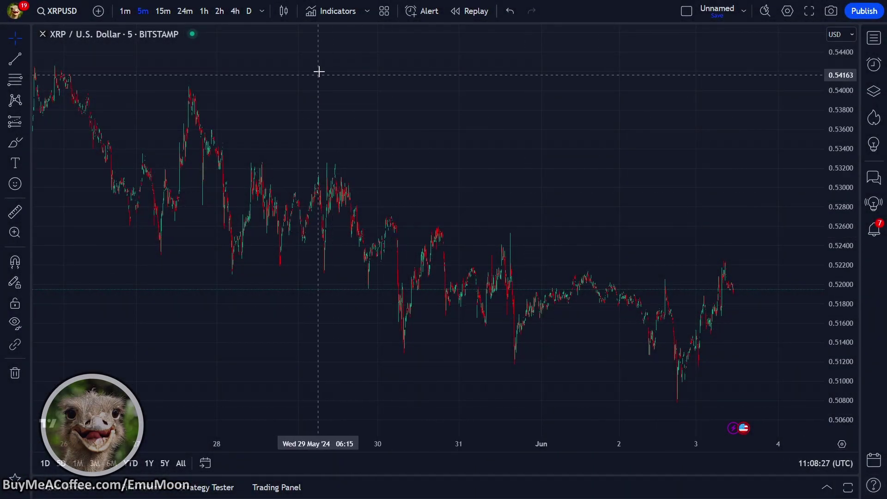
# Search indicators for 'EmuMoon' and add Symbol Searcher with default inputs
pyautogui.click(329, 14)
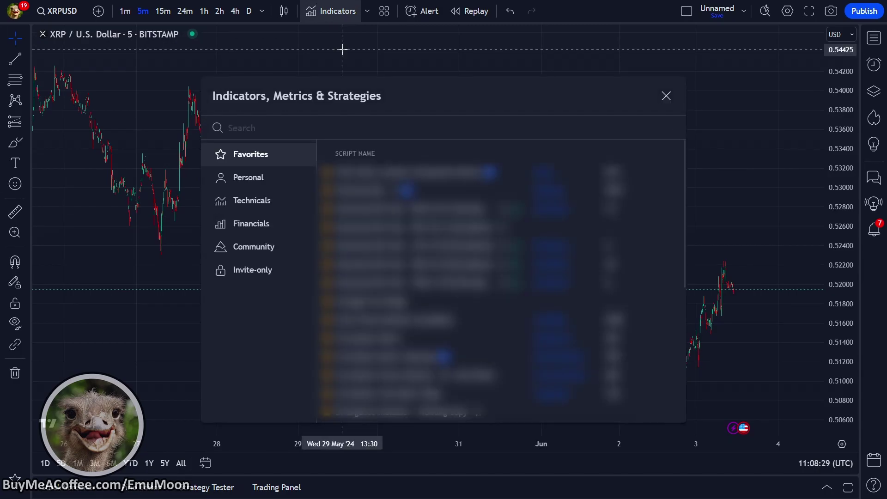
pyautogui.write('EmuMoon')
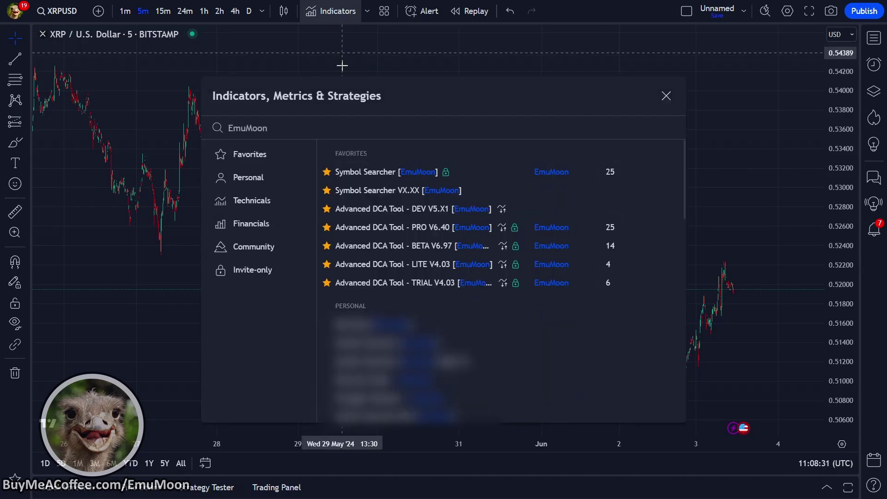
pyautogui.click(373, 170)
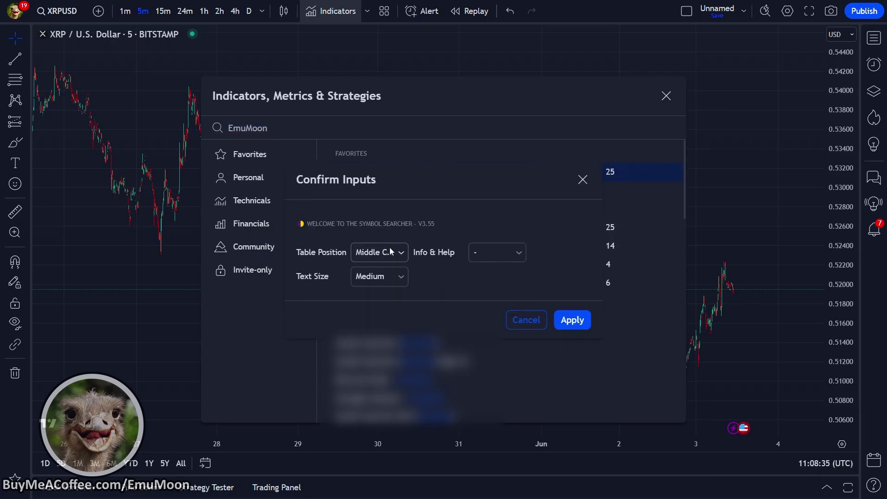
pyautogui.click(573, 320)
# Add the Advanced DCA Tool BETA V6.97 with default inputs and hide it on the chart
pyautogui.click(444, 246)
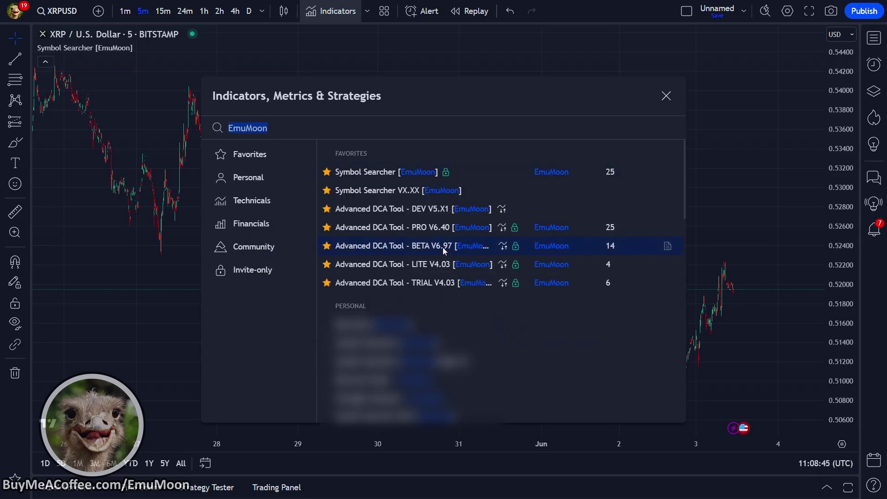
pyautogui.click(549, 312)
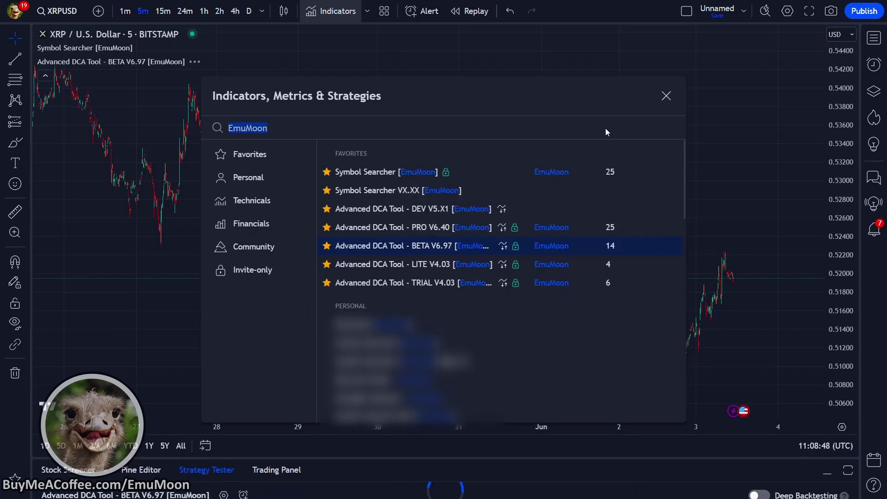
pyautogui.click(659, 101)
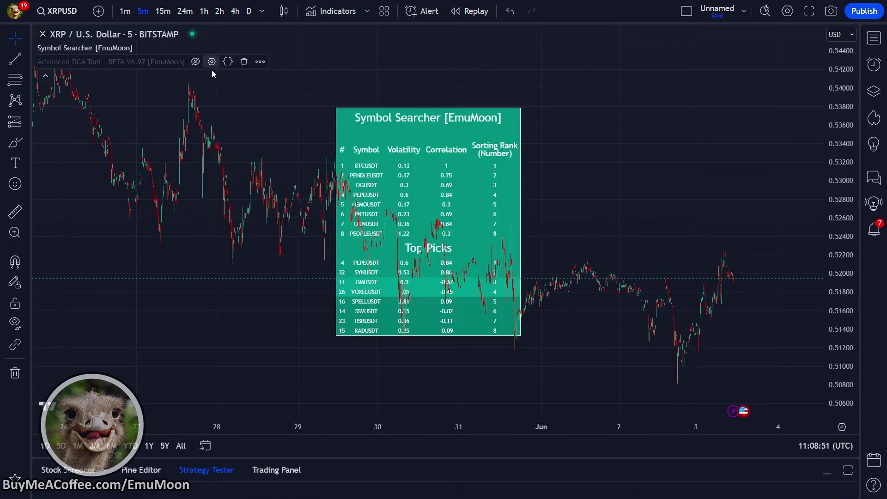
pyautogui.click(199, 62)
pyautogui.moveTo(620, 143); pyautogui.dragTo(250, 151)
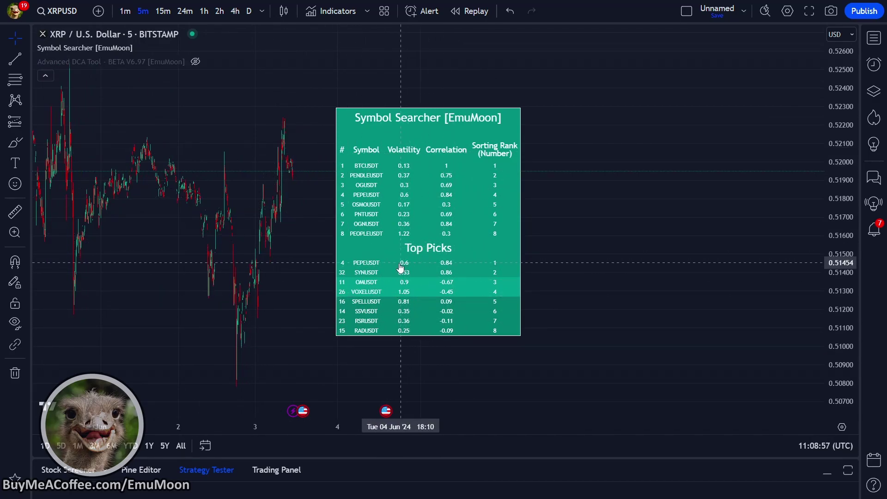
# Search 'SYN' and load the SYNUSDT Binance chart
pyautogui.click(63, 9)
pyautogui.write('SYN')
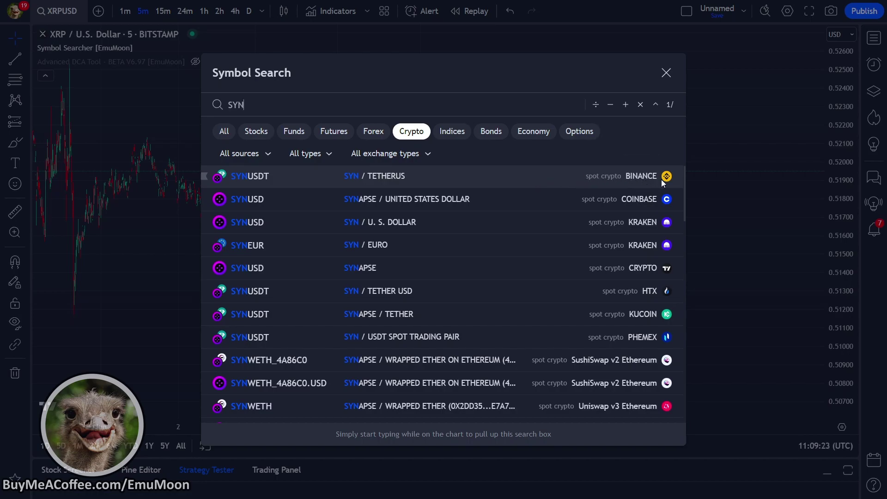
pyautogui.click(570, 174)
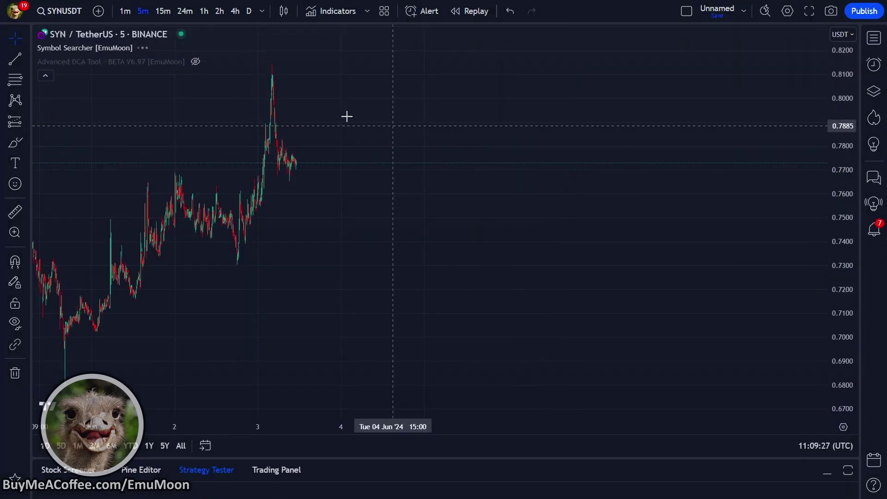
# Hide Symbol Searcher, show the DCA Tool, and pan back to late May SYN history
pyautogui.click(144, 48)
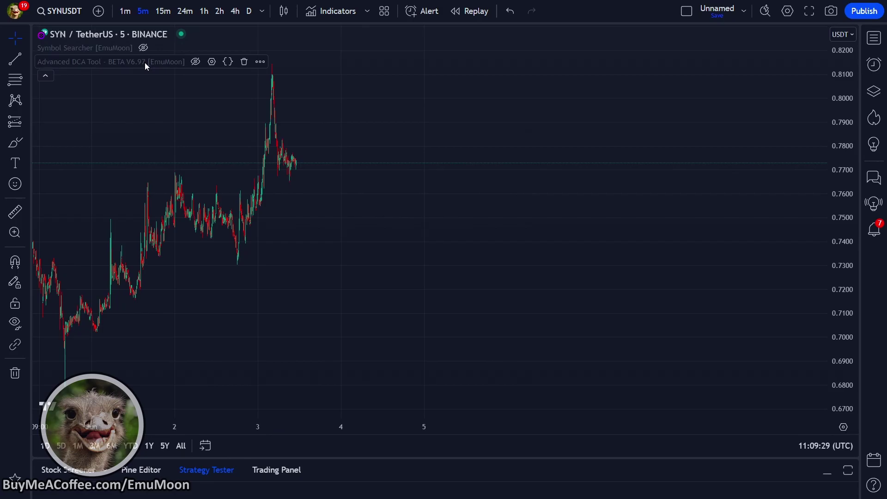
pyautogui.click(196, 61)
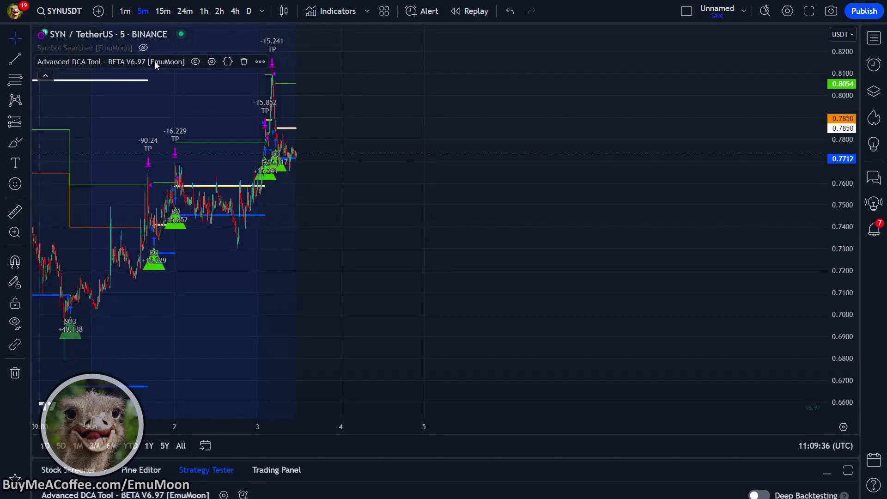
pyautogui.moveTo(240, 317); pyautogui.dragTo(594, 370)
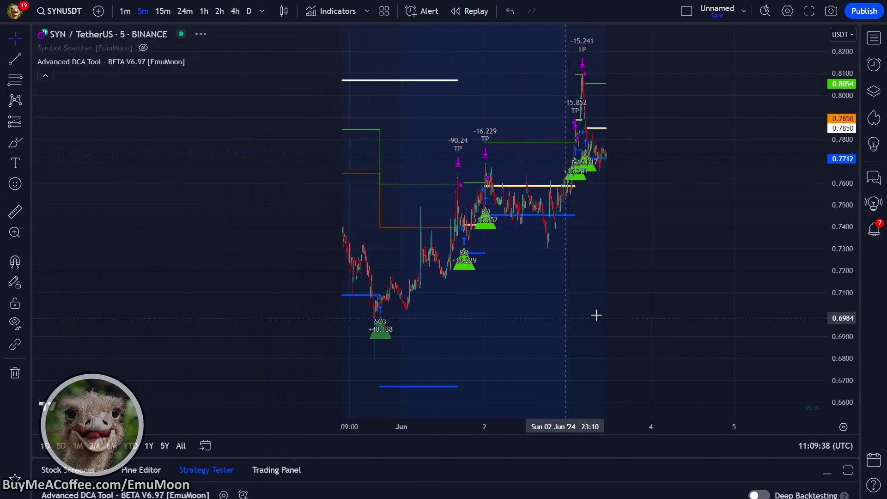
pyautogui.moveTo(256, 375); pyautogui.dragTo(422, 319)
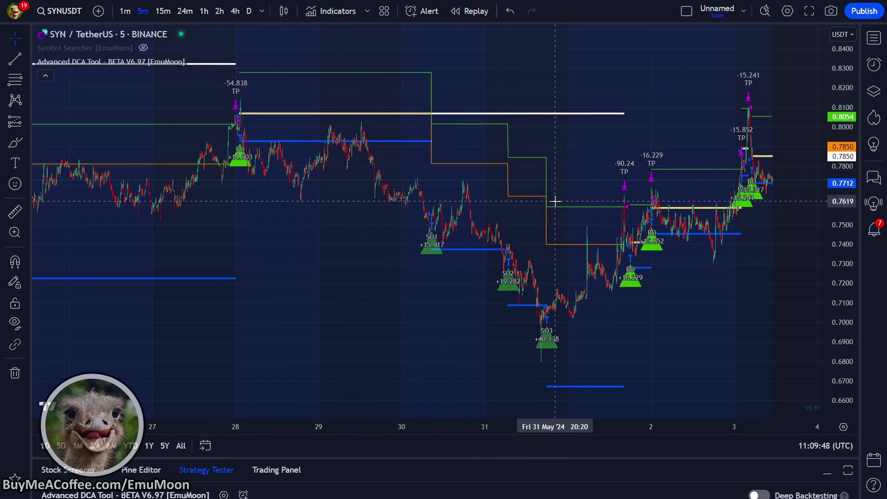
# Review the DCA Tool's backtest statistics, then collapse the results panel
pyautogui.moveTo(504, 459); pyautogui.dragTo(515, 184)
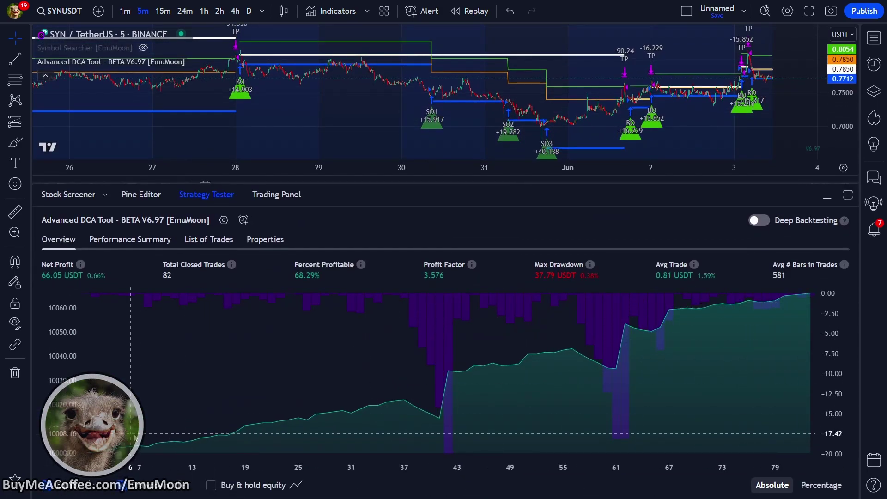
pyautogui.click(827, 198)
pyautogui.moveTo(287, 248); pyautogui.dragTo(305, 245)
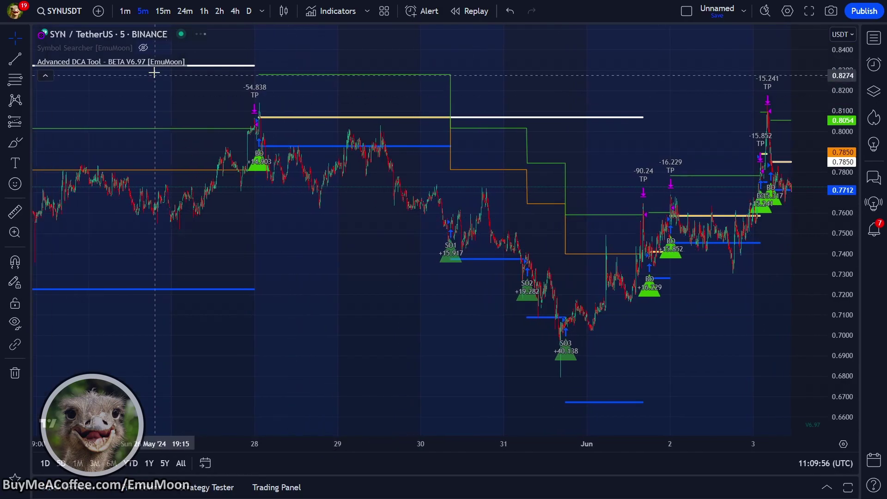
# Set DCA Tool base and safety sizes to 20 and paste the 3Commas message as Message/Key
pyautogui.click(211, 62)
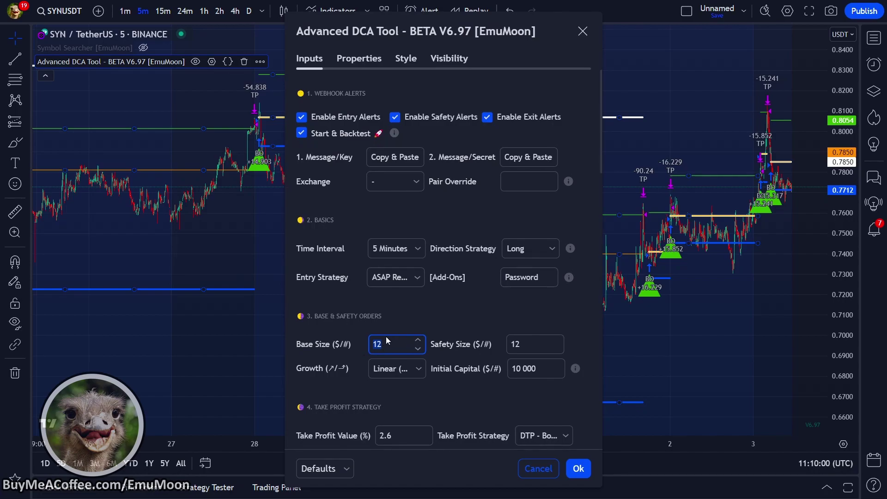
pyautogui.write('2')
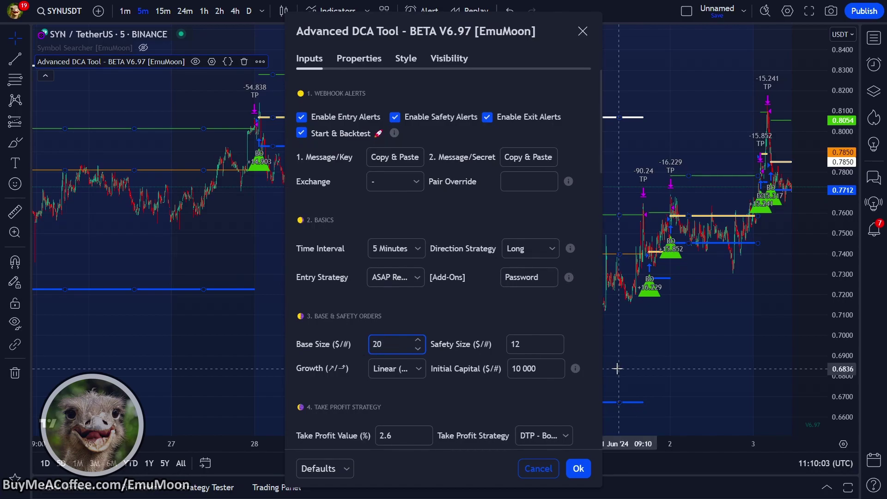
pyautogui.click(532, 344)
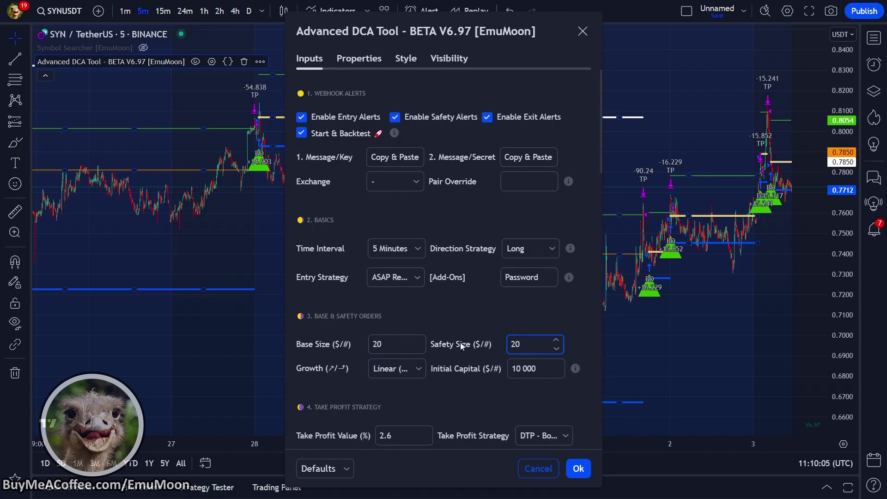
pyautogui.click(453, 325)
pyautogui.hotkey('ctrl', 'a')
pyautogui.press('BackSpace')
pyautogui.hotkey('ctrl', 'v')
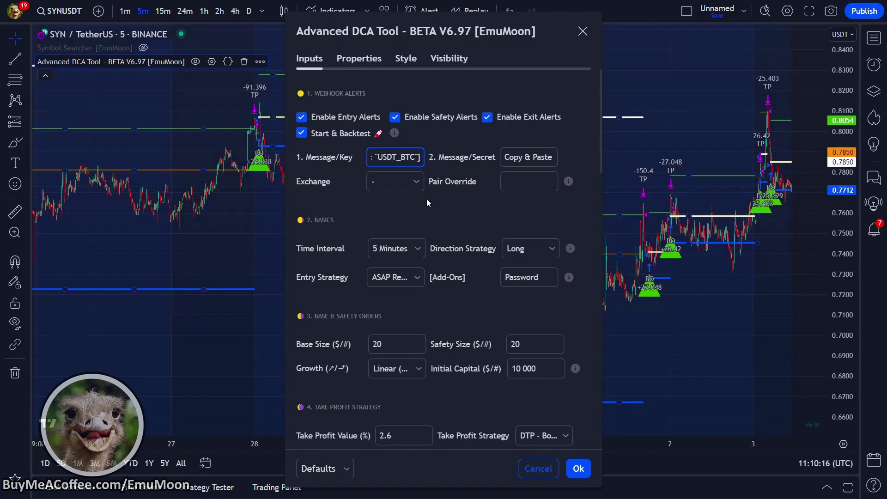
pyautogui.click(428, 206)
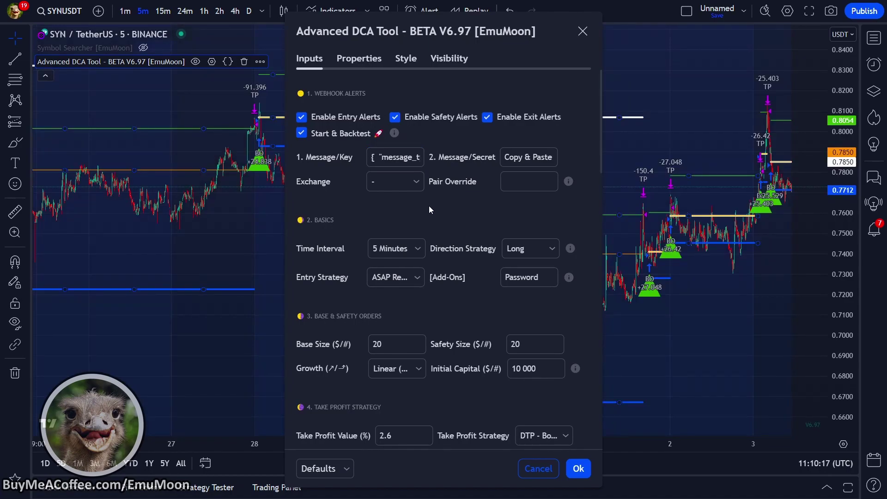
pyautogui.click(579, 469)
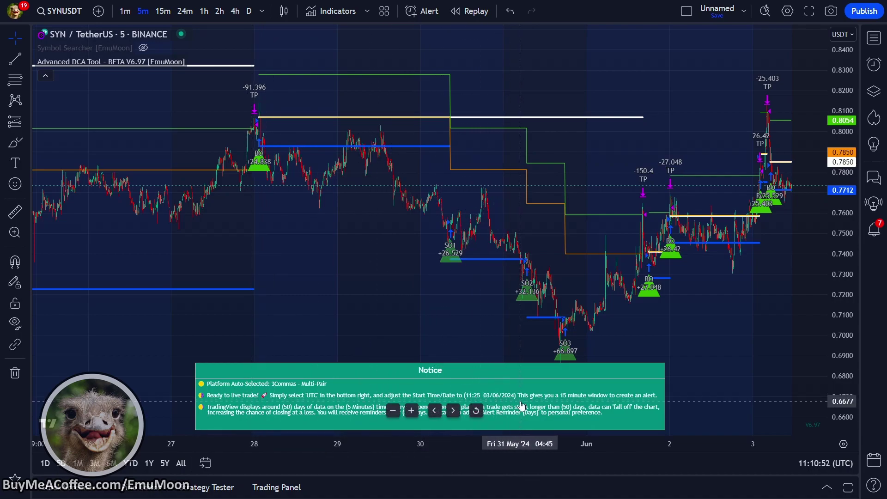
# Set the DCA Tool start date to 11:25 on 3/6/2024
pyautogui.click(209, 61)
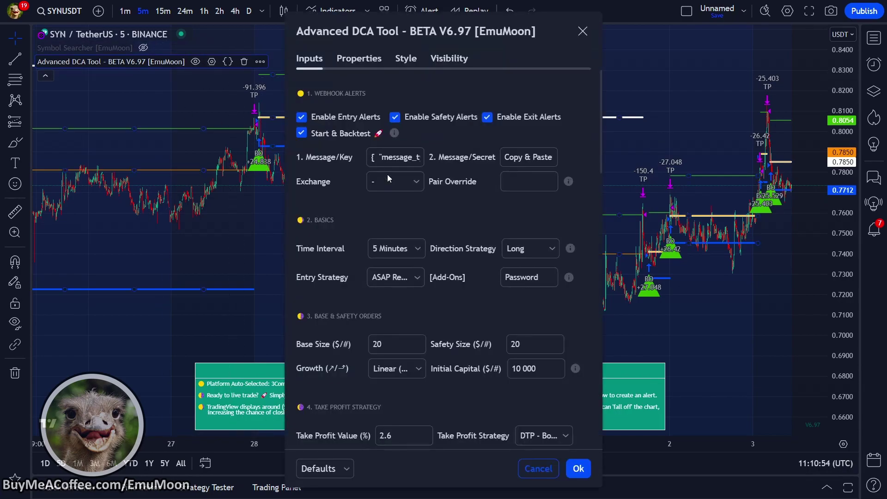
pyautogui.scroll(-15, 467, 300)
pyautogui.moveTo(363, 128); pyautogui.dragTo(338, 132)
pyautogui.click(333, 153)
pyautogui.write('11')
pyautogui.moveTo(363, 179); pyautogui.dragTo(338, 209)
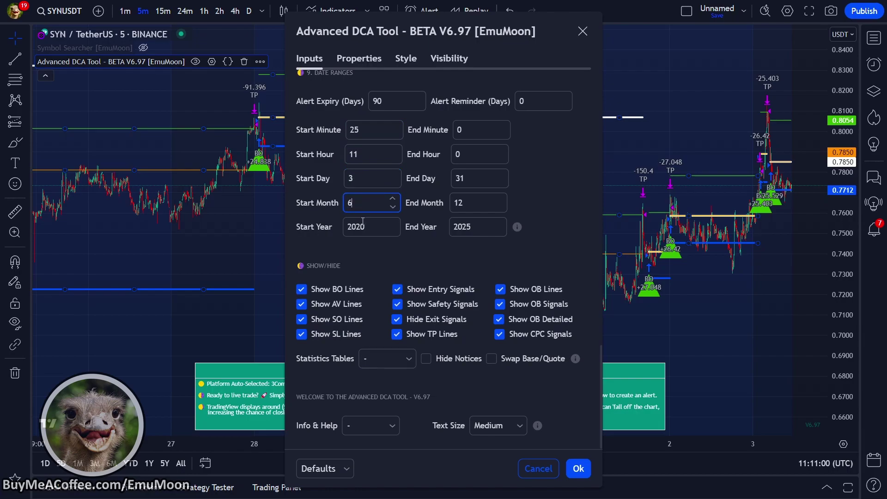
pyautogui.click(362, 227)
pyautogui.press('BackSpace')
pyautogui.write('4')
pyautogui.click(578, 468)
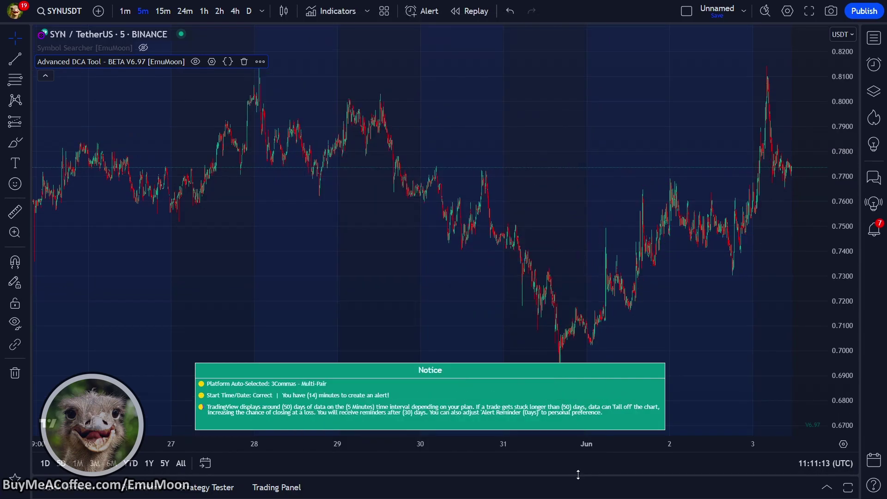
# Create a SYNUSDT alert on the Advanced DCA Tool condition named 'SYN Example'
pyautogui.hscroll(2, 665, 242)
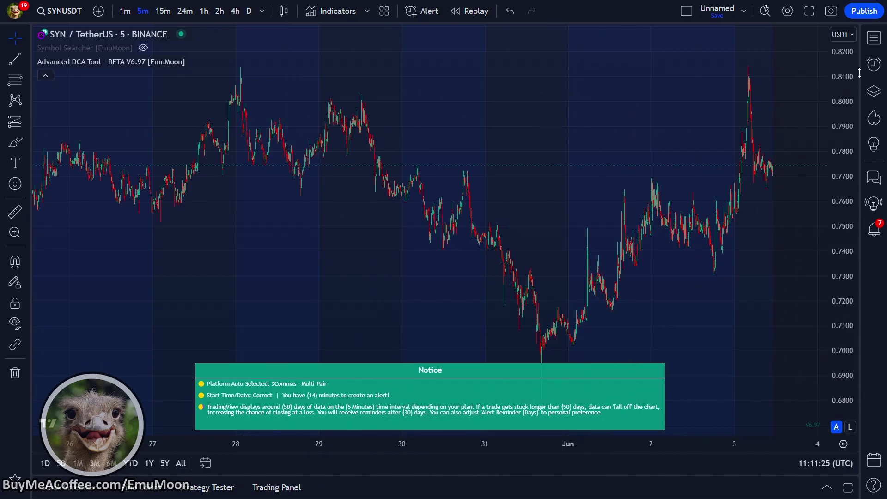
pyautogui.click(874, 64)
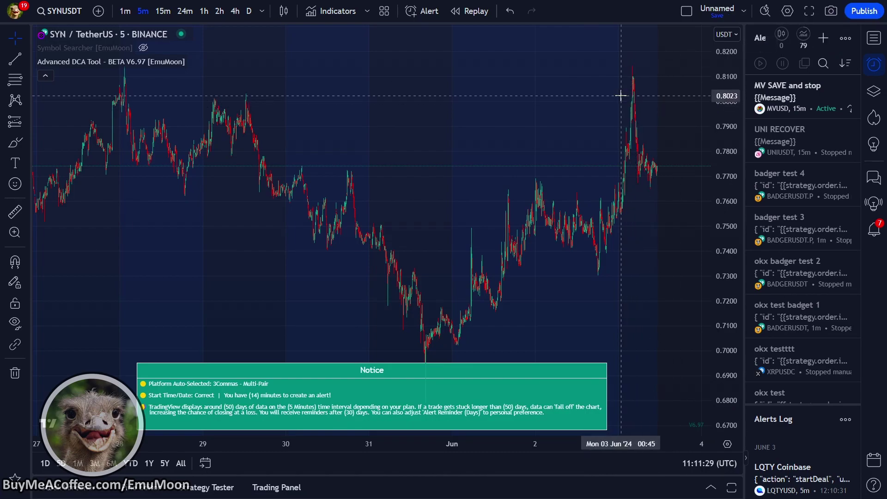
pyautogui.hotkey('alt', 'a')
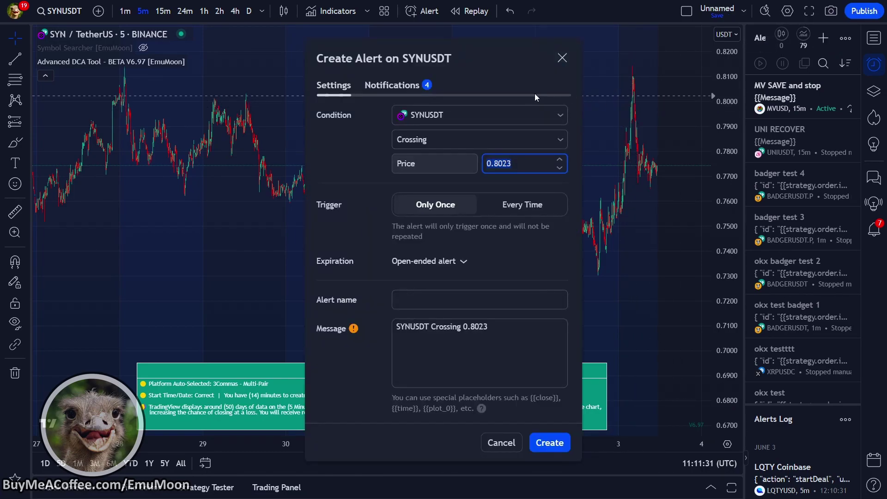
pyautogui.click(468, 115)
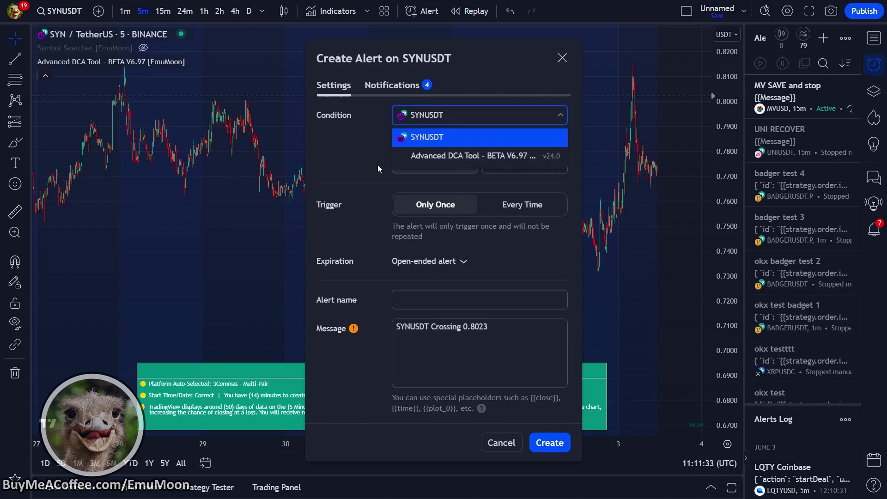
pyautogui.click(401, 158)
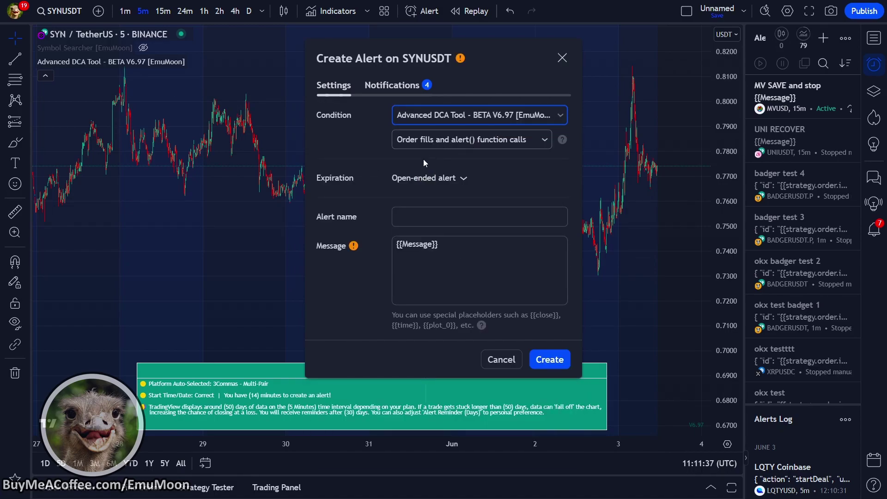
pyautogui.click(413, 216)
pyautogui.write('SYN E')
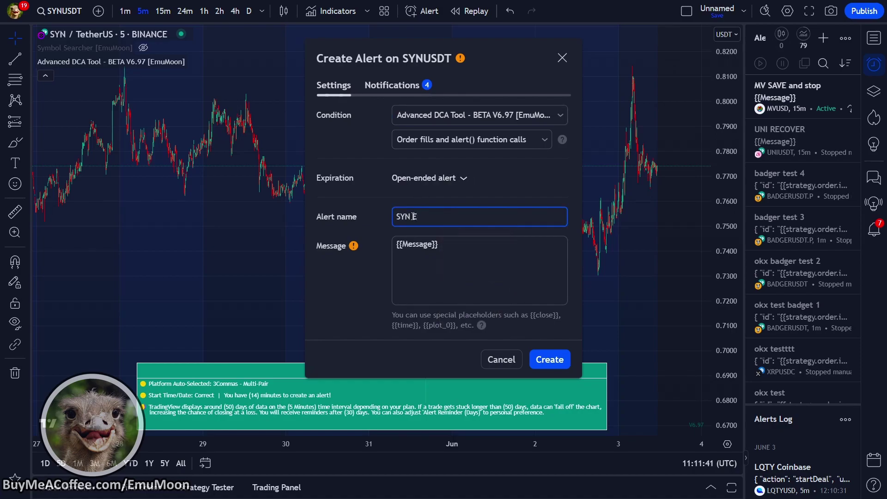
pyautogui.write('xample')
# Verify the alert message and 3Commas webhook URL, then create the alert
pyautogui.click(474, 261)
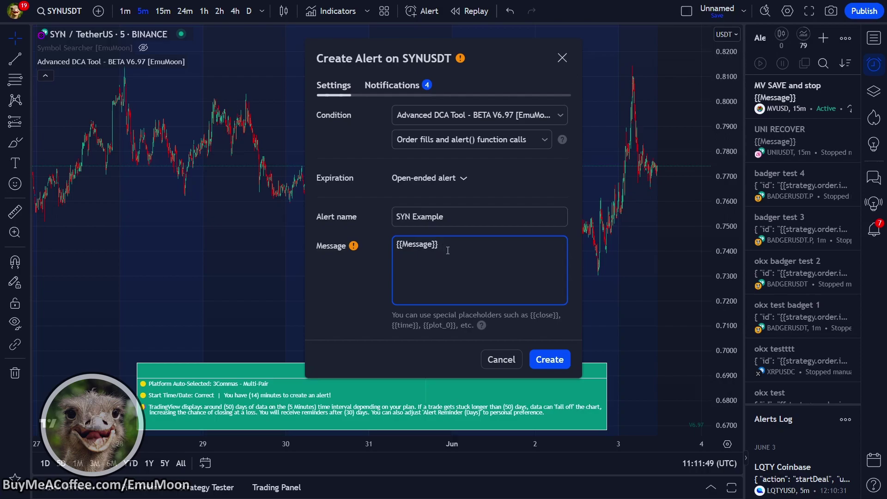
pyautogui.click(377, 85)
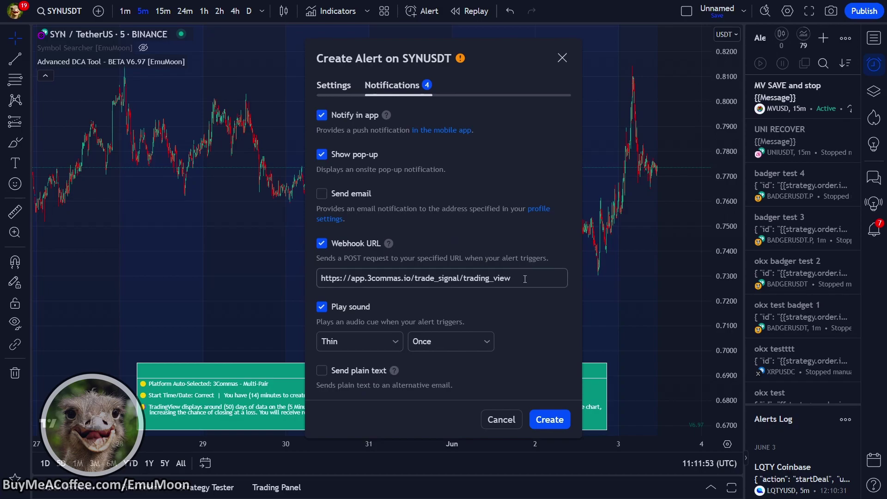
pyautogui.moveTo(523, 279); pyautogui.dragTo(318, 279)
pyautogui.click(513, 304)
pyautogui.click(556, 419)
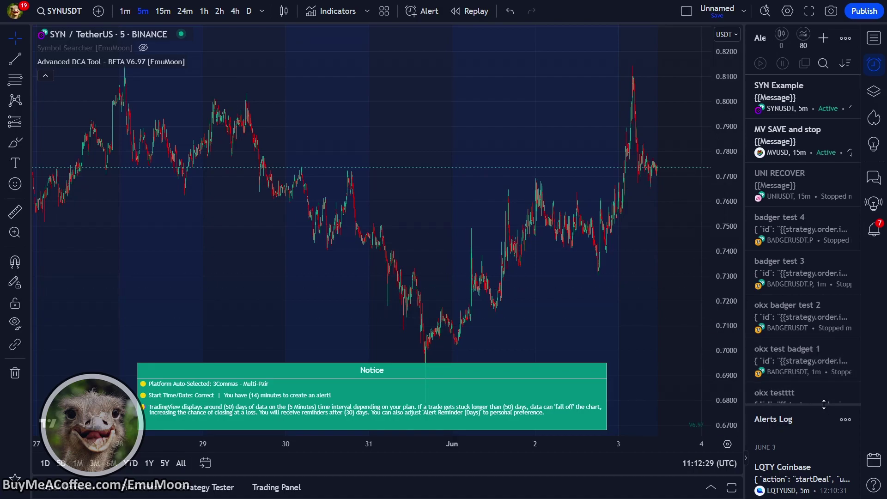
# Enlarge the Alerts Log and mark all entries, including the 12:30:05 SYN Example firing, as read
pyautogui.moveTo(825, 405); pyautogui.dragTo(829, 322)
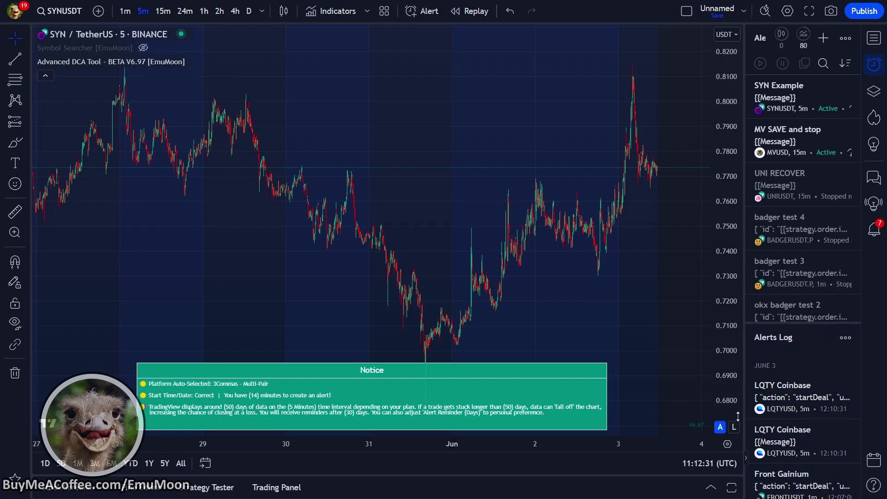
pyautogui.click(847, 339)
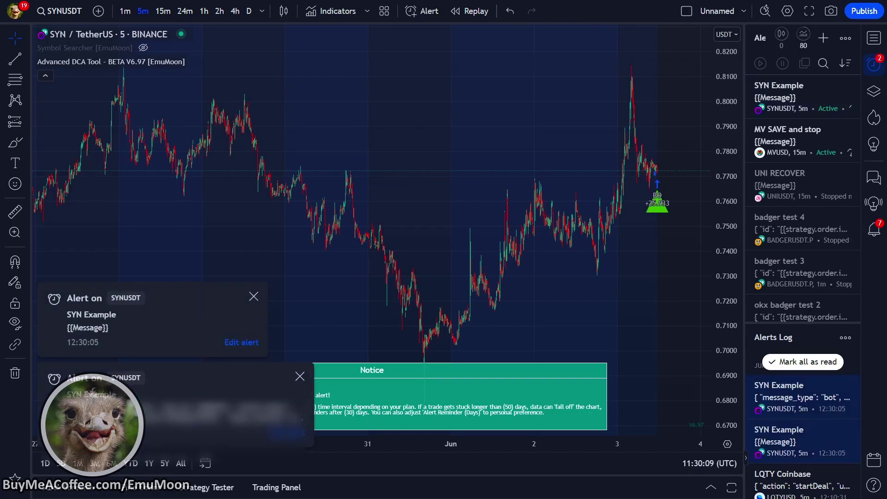
pyautogui.click(803, 362)
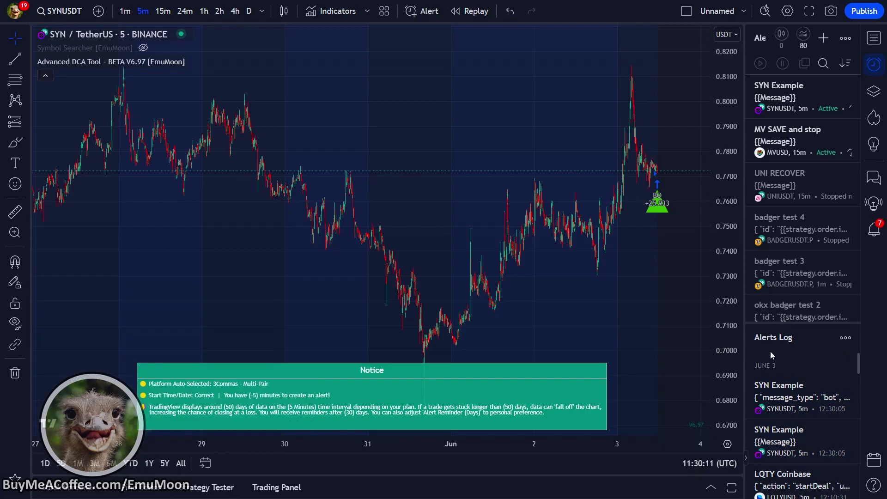
pyautogui.moveTo(775, 322); pyautogui.dragTo(775, 288)
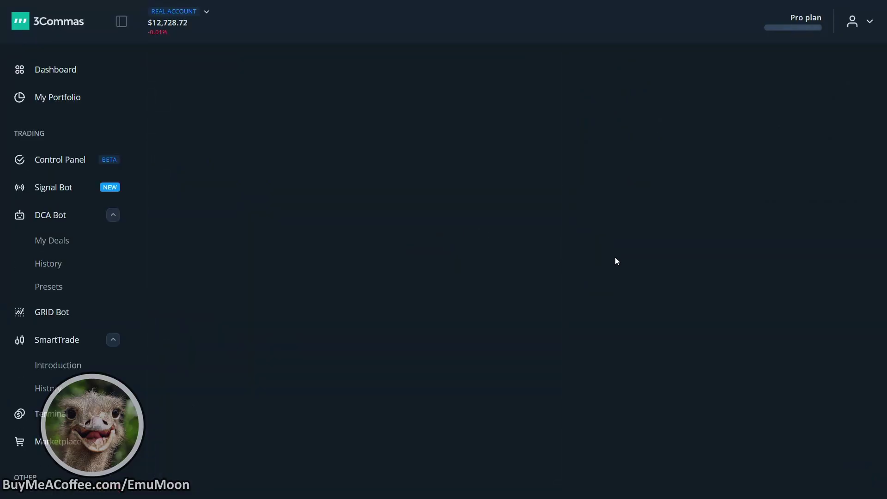
# Scroll the 3Commas bot page down to Stats and Active deals to find the USDT_SYN deal
pyautogui.scroll(-10, 616, 261)
pyautogui.scroll(-20, 617, 263)
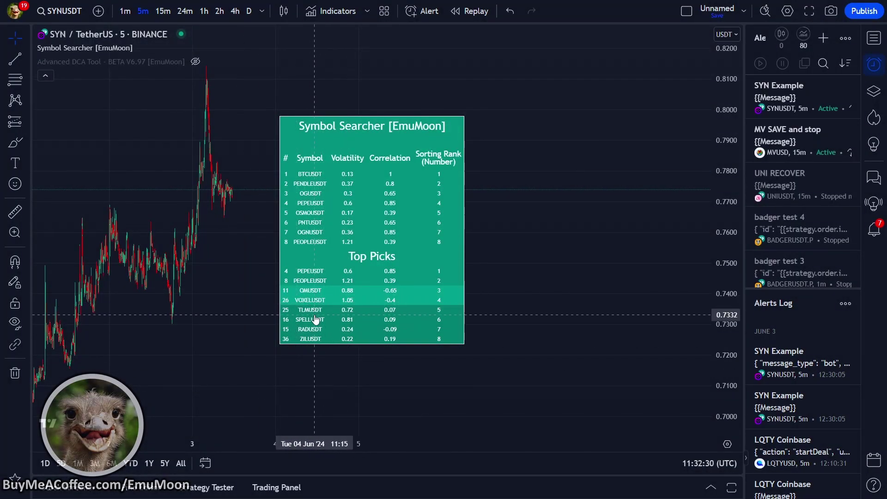
# Switch the TradingView chart to VOXELUSDT on Binance
pyautogui.moveTo(247, 289); pyautogui.dragTo(250, 288)
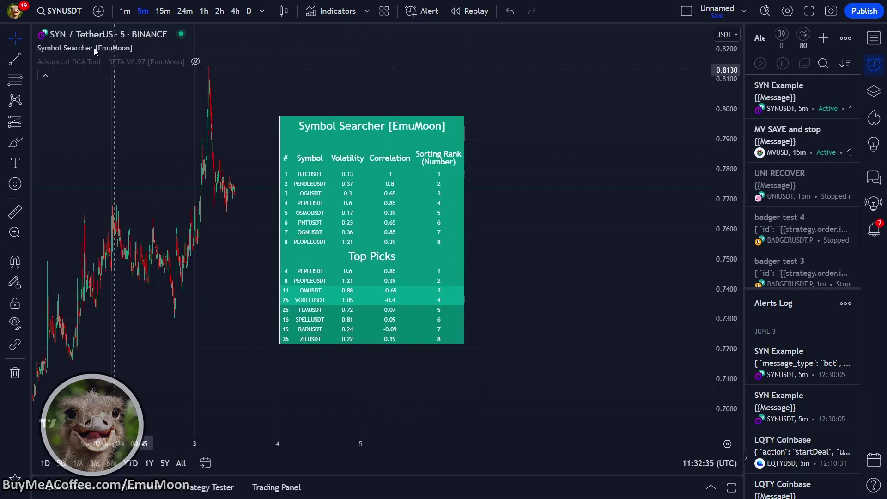
pyautogui.click(60, 10)
pyautogui.write('VOXEL')
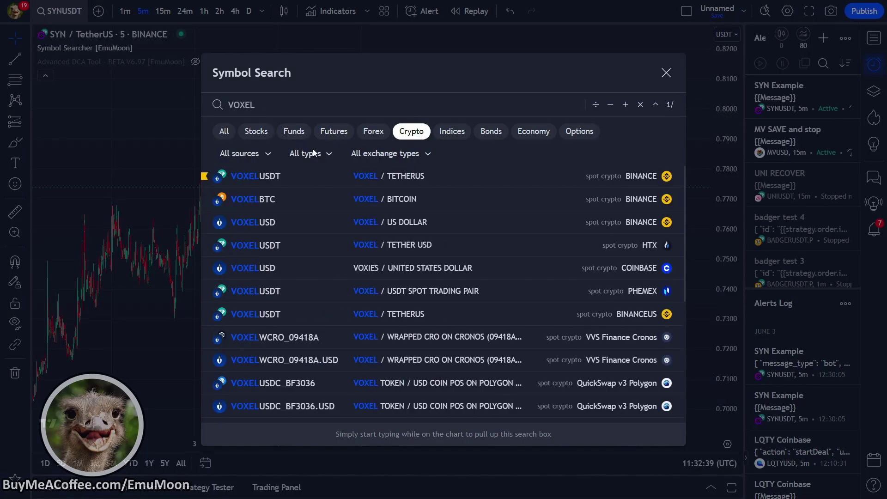
pyautogui.click(368, 181)
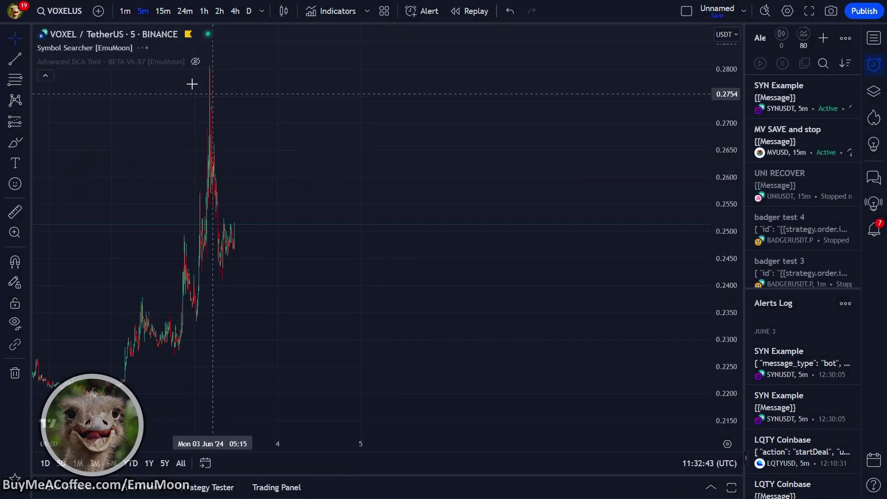
# Hide the Symbol Searcher, show the Advanced DCA Tool, and collapse the Strategy Tester panel
pyautogui.click(142, 47)
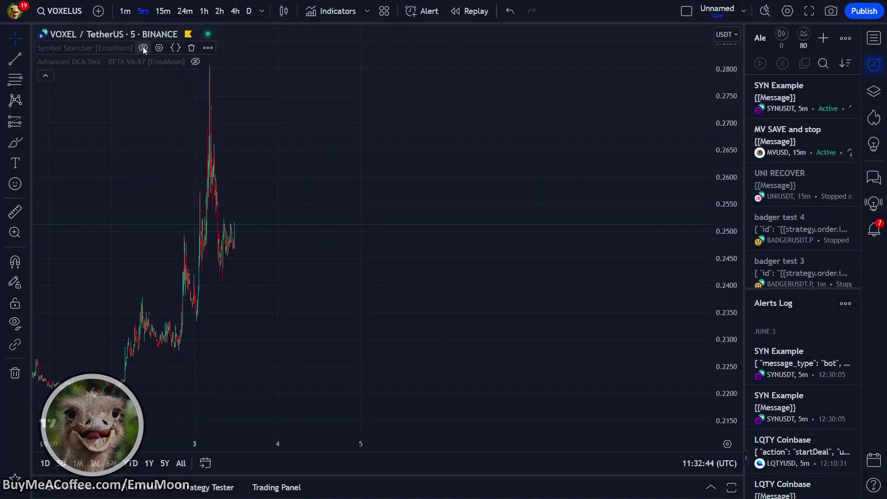
pyautogui.click(195, 61)
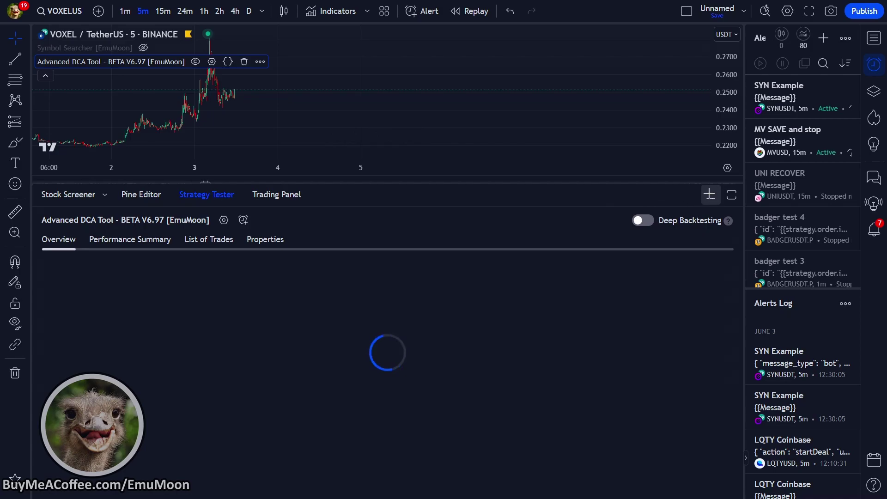
pyautogui.click(711, 198)
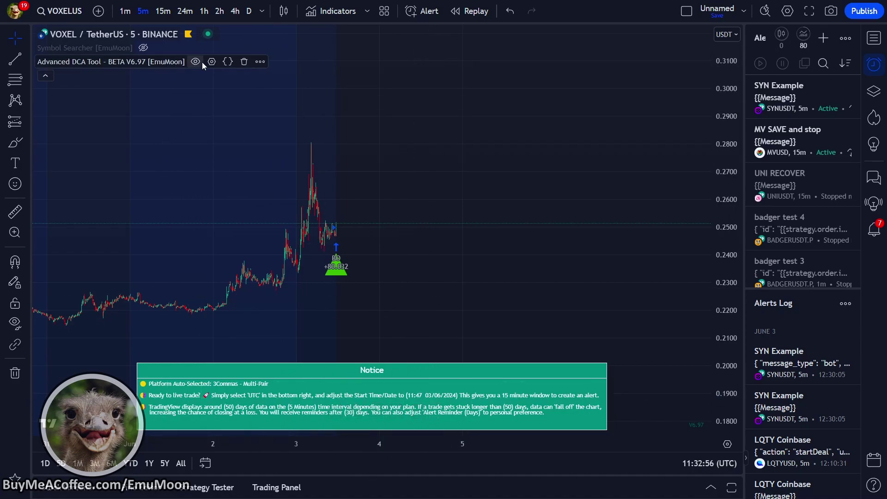
# Set the Advanced DCA Tool's Start Minute to 37 and apply the settings
pyautogui.click(212, 62)
pyautogui.scroll(-20, 428, 280)
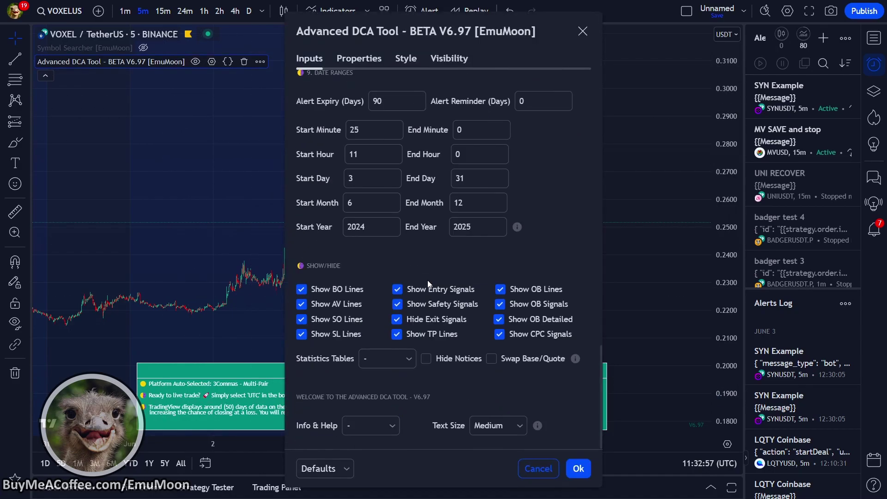
pyautogui.doubleClick(365, 126)
pyautogui.write('37')
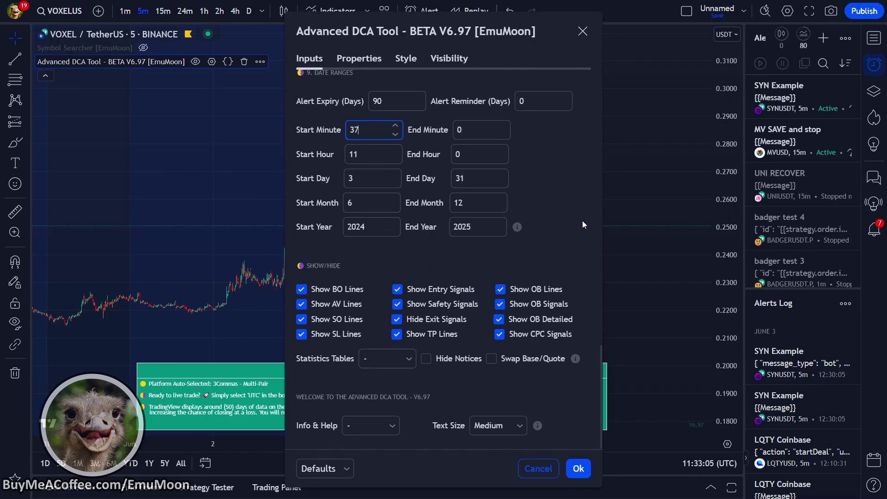
pyautogui.click(582, 226)
pyautogui.press('Return')
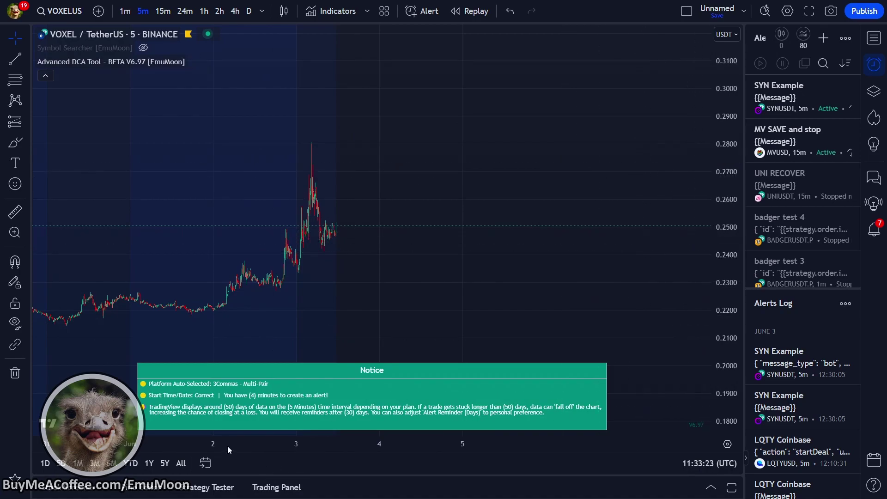
# Create a 'VOXEL Example' alert on VOXELUSDT with the Advanced DCA Tool as its condition
pyautogui.hotkey('alt', 'a')
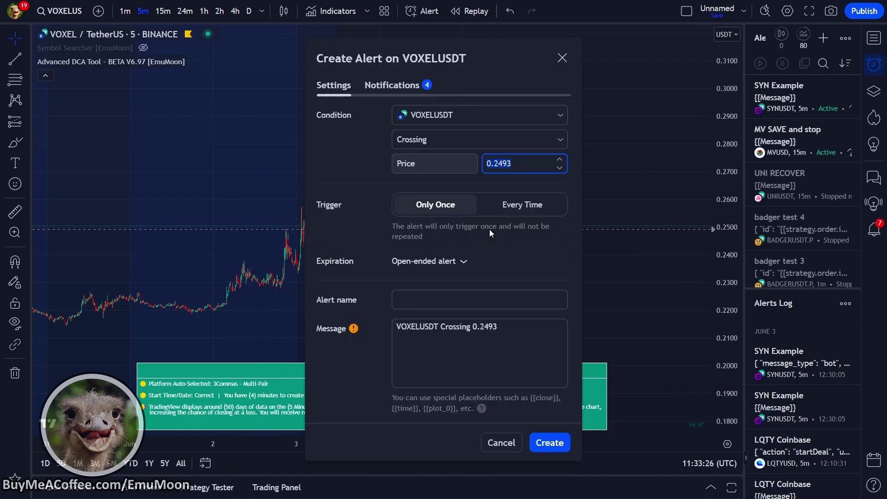
pyautogui.click(509, 117)
pyautogui.click(467, 164)
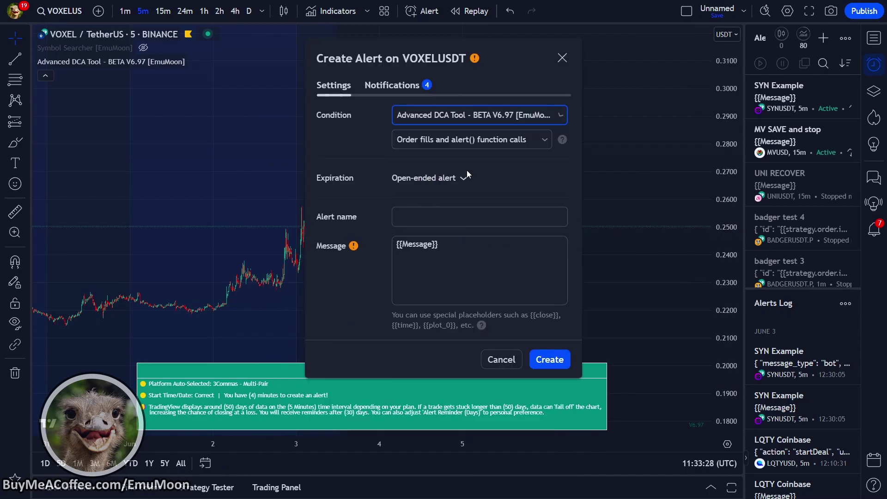
pyautogui.click(455, 222)
pyautogui.write('VOXEL')
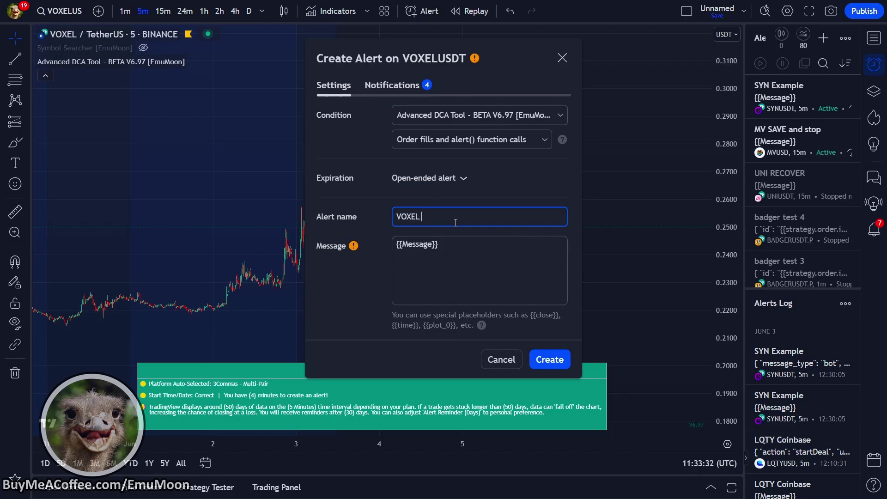
pyautogui.write(' Example')
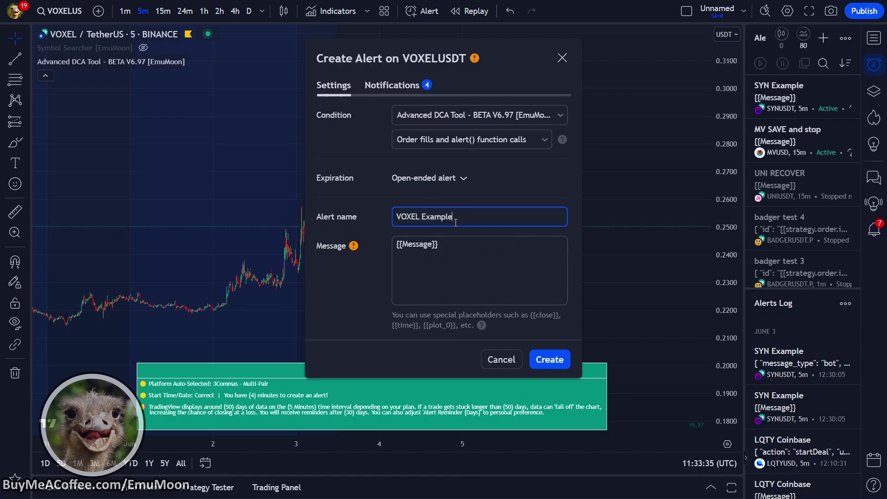
pyautogui.click(550, 360)
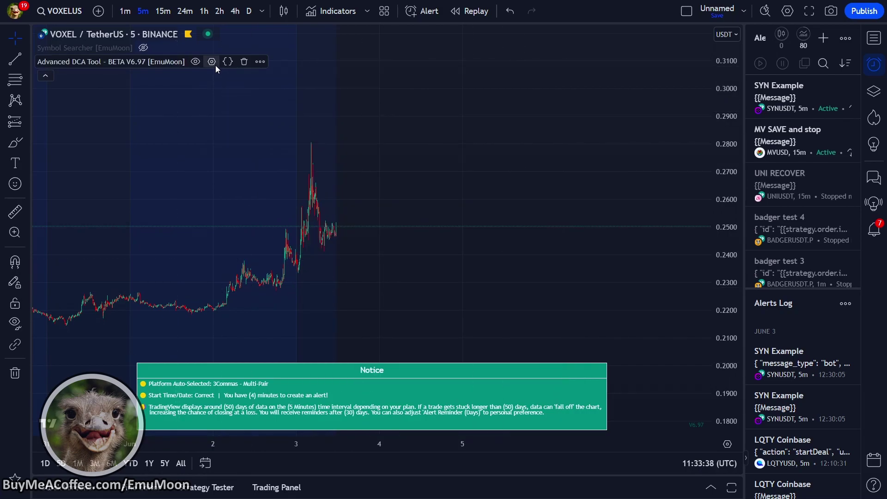
# Close the DCA Tool settings and make the Symbol Searcher table visible again
pyautogui.click(213, 62)
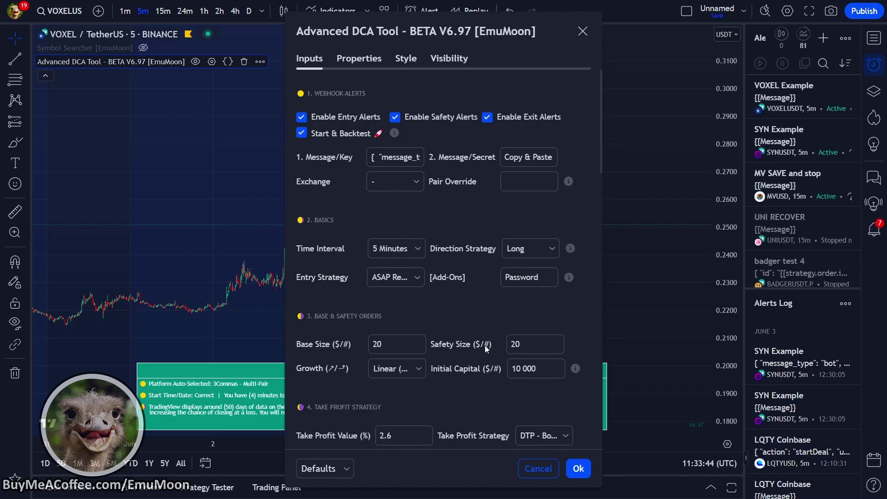
pyautogui.press('Escape')
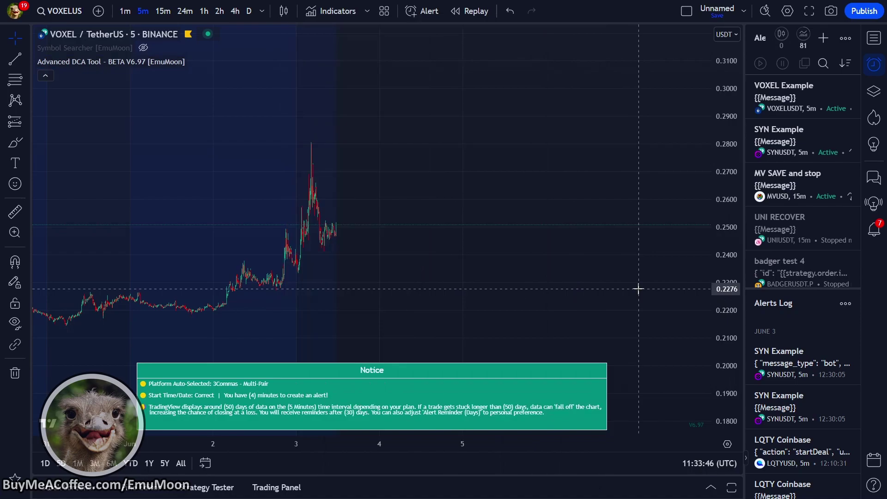
pyautogui.click(142, 48)
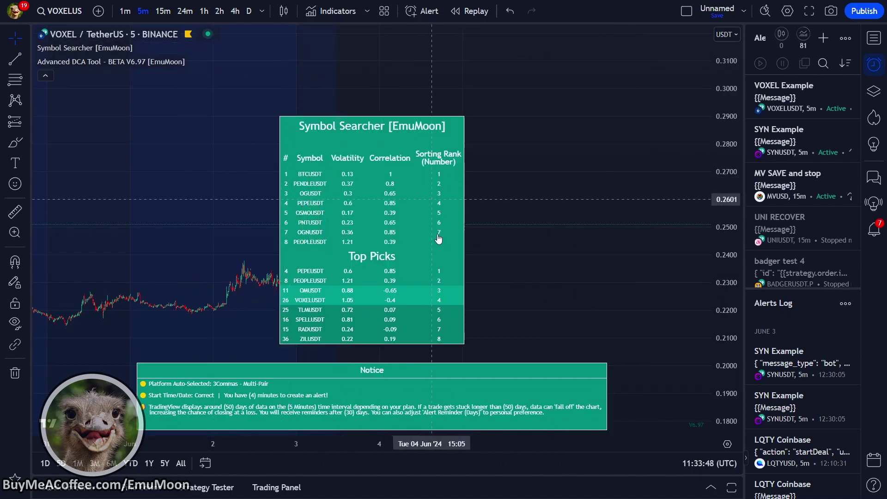
pyautogui.moveTo(526, 300); pyautogui.dragTo(349, 299)
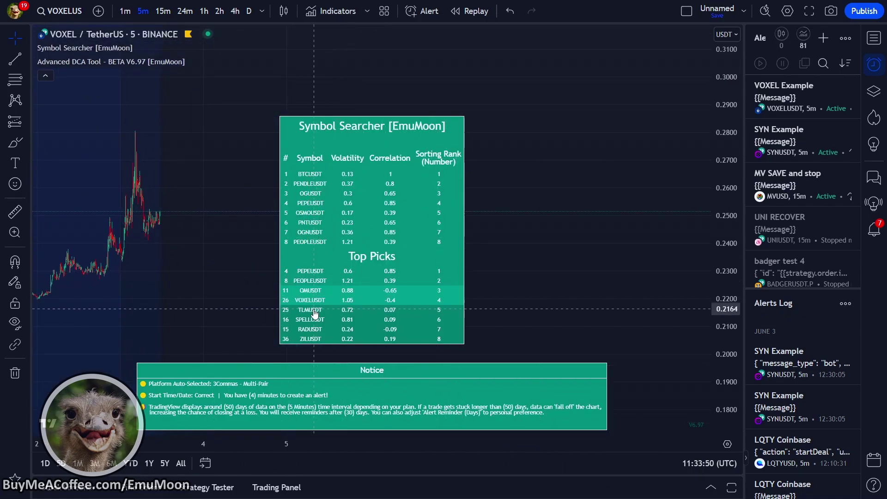
# Switch the chart to TLMUSDT on Binance and hide the Symbol Searcher table
pyautogui.click(55, 12)
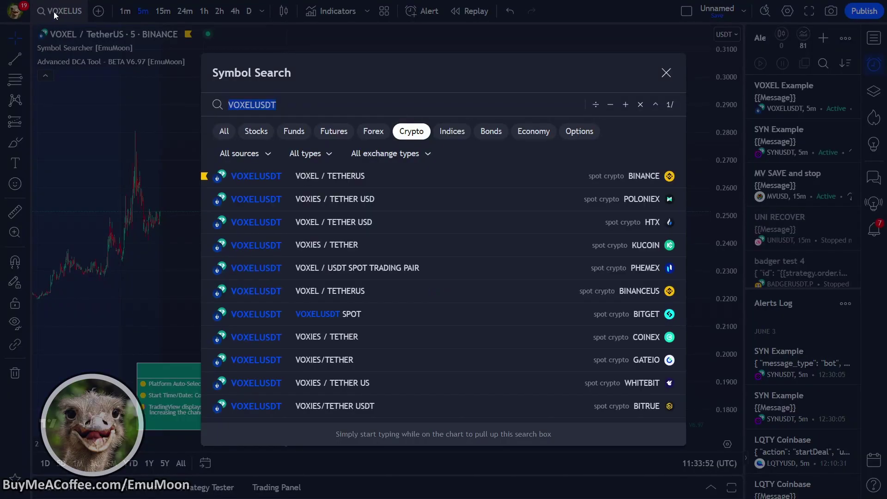
pyautogui.write('TLM')
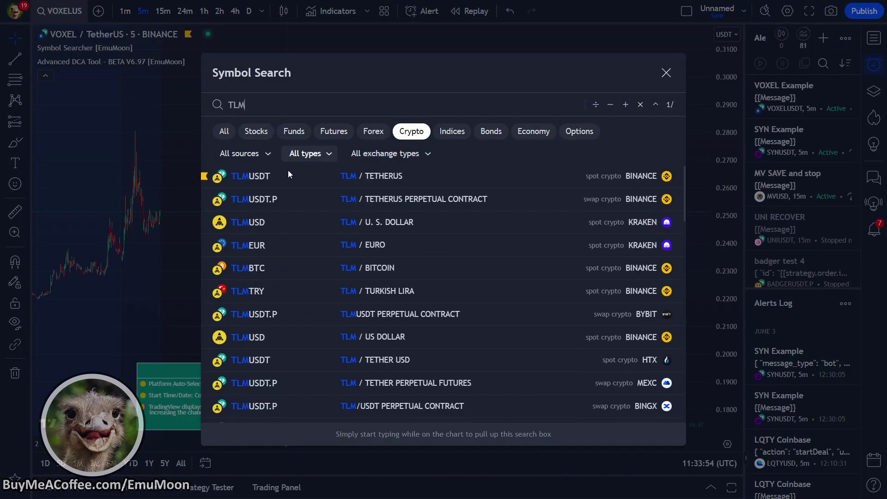
pyautogui.click(290, 177)
pyautogui.moveTo(235, 122); pyautogui.dragTo(334, 123)
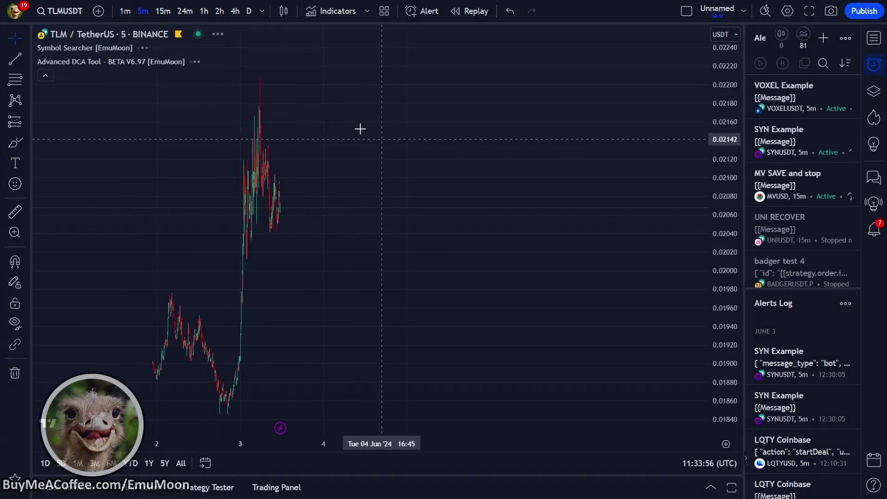
pyautogui.click(144, 48)
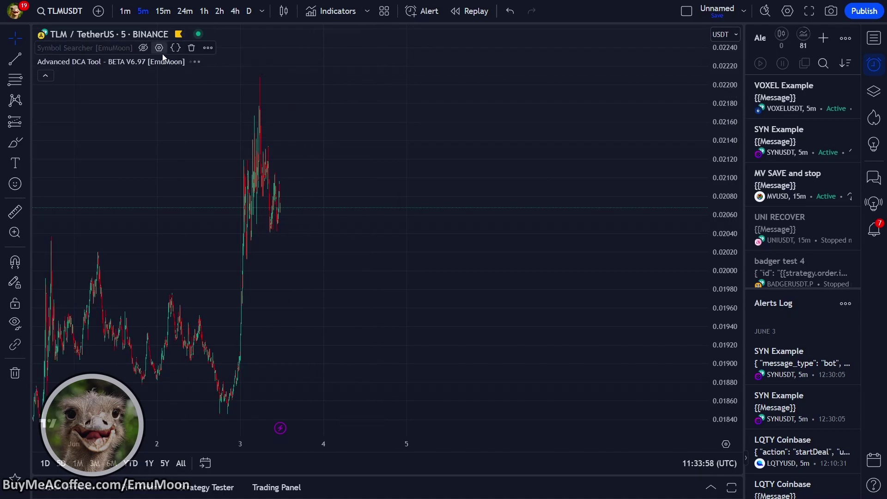
pyautogui.moveTo(403, 268); pyautogui.dragTo(525, 232)
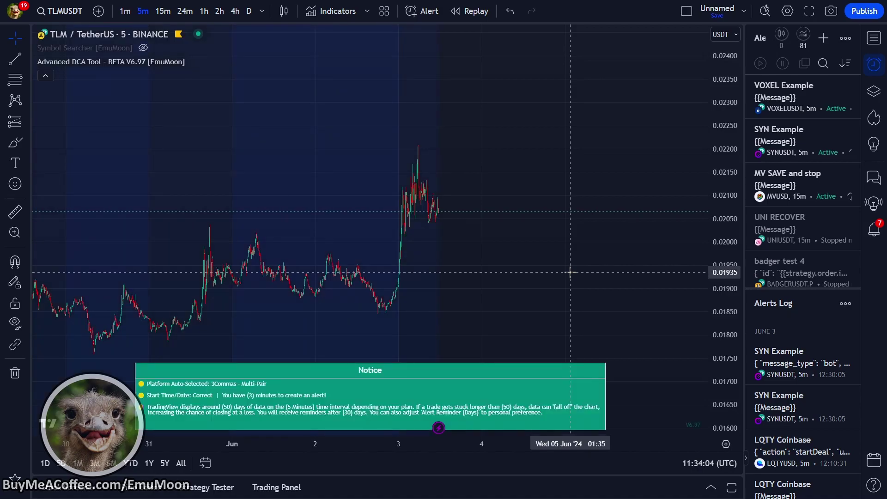
# Create a 'TLM Example' alert on TLMUSDT using the Advanced DCA Tool - BETA V6.97 condition
pyautogui.hotkey('alt', 'a')
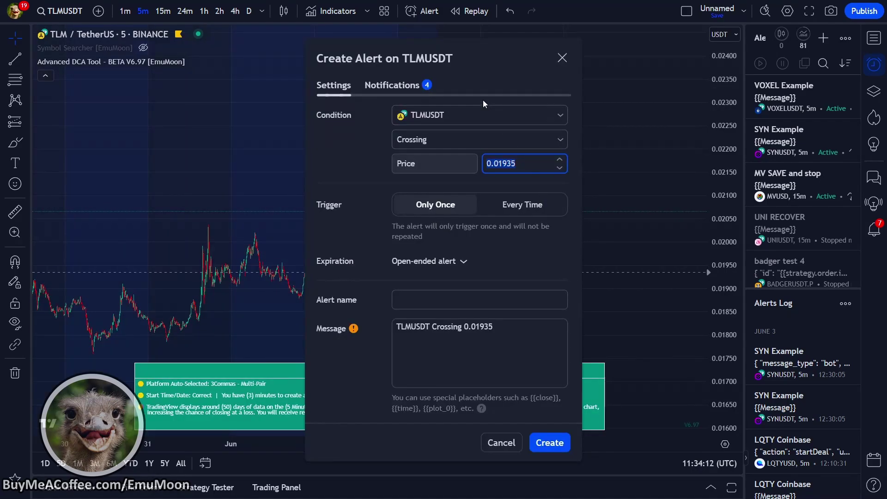
pyautogui.click(477, 116)
pyautogui.click(459, 155)
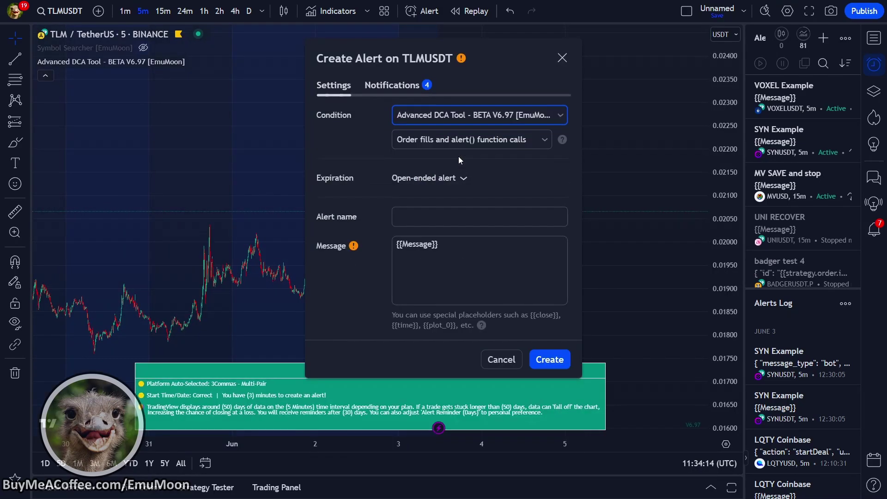
pyautogui.click(429, 218)
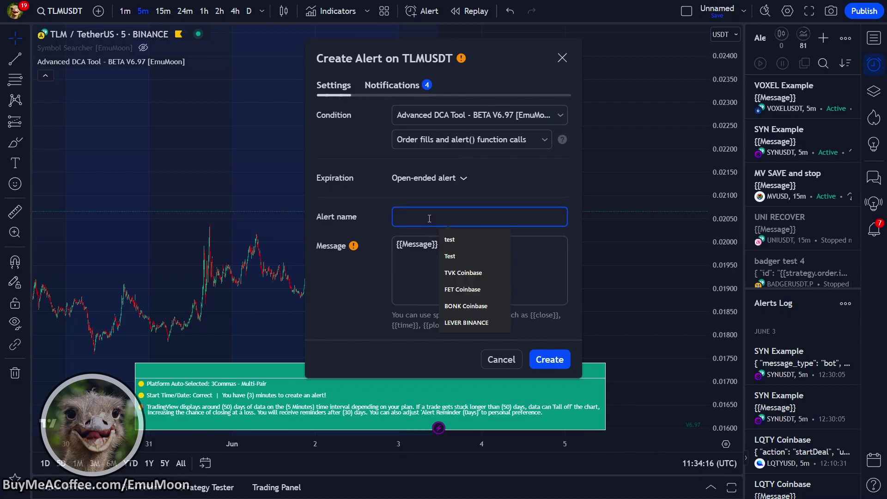
pyautogui.write('TLM Example')
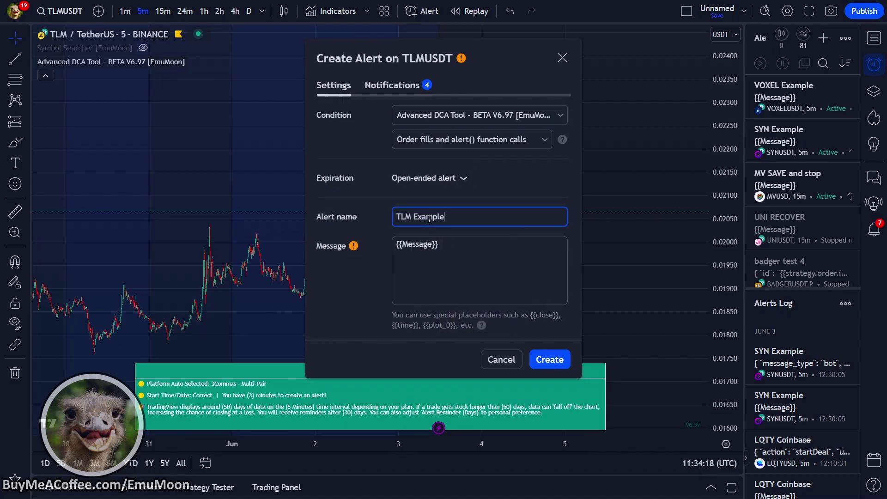
pyautogui.click(550, 359)
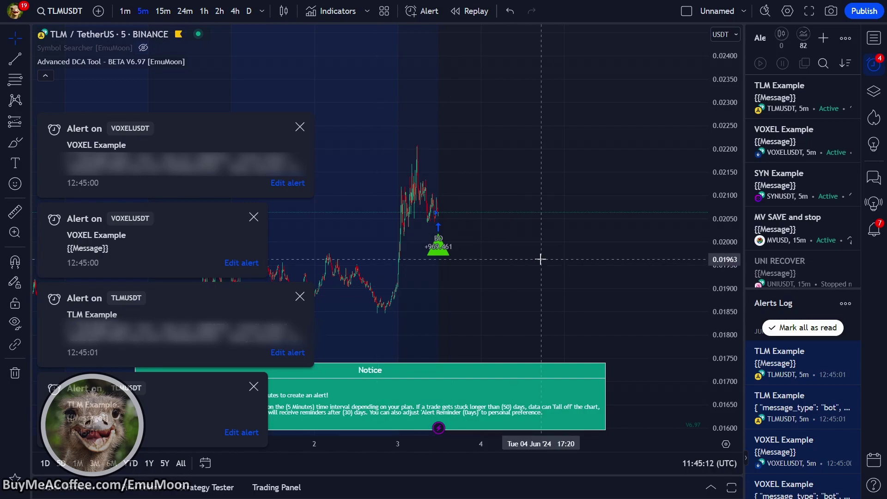
# Check the Example bot's stats: 3 active deals (TLM, VOXEL, SYN) and $60.13 locked
pyautogui.hotkey('ctrl', 'Tab')
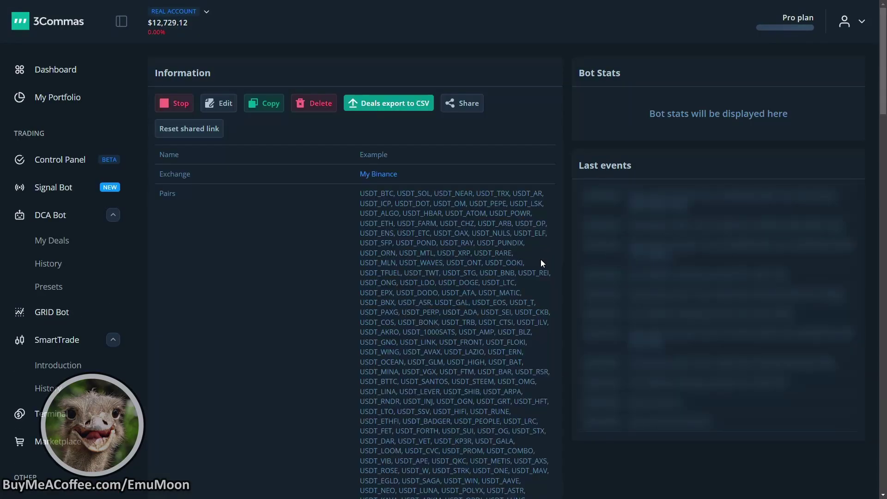
pyautogui.scroll(-1, 542, 262)
pyautogui.scroll(-15, 541, 259)
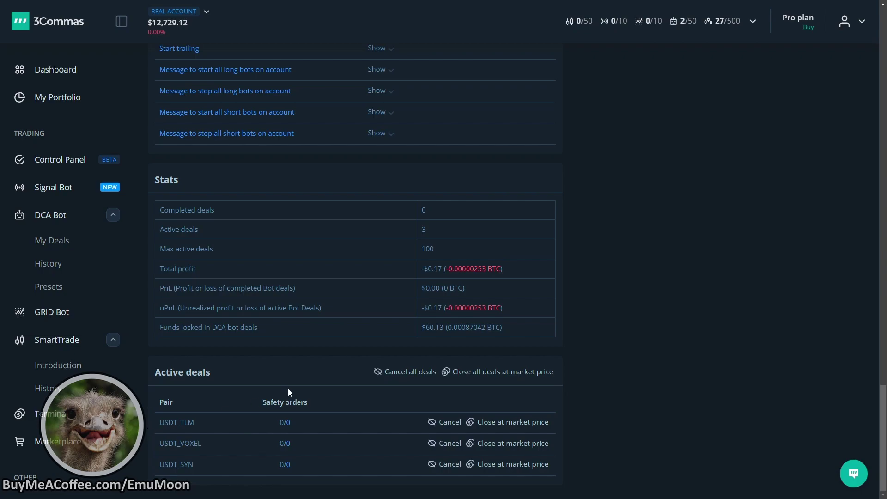
pyautogui.moveTo(424, 329); pyautogui.dragTo(458, 329)
pyautogui.click(474, 332)
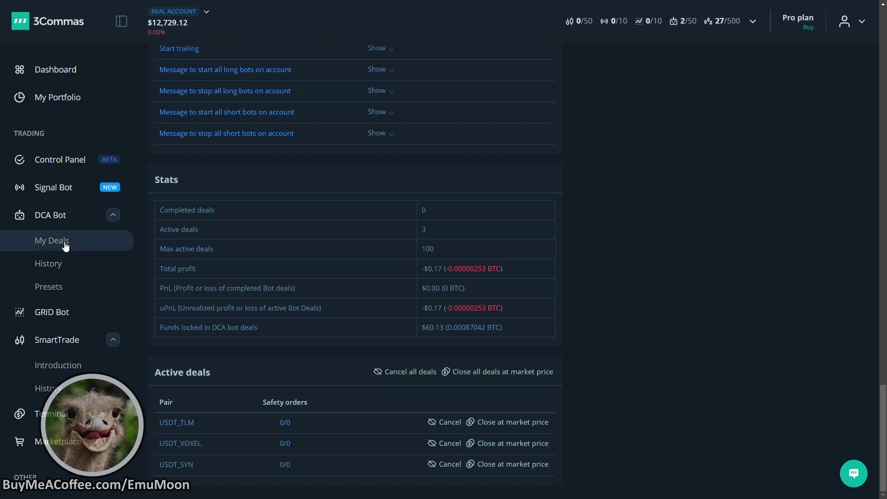
# Open My Deals and scroll to the three active TLM, VOXEL and SYN deals
pyautogui.click(62, 244)
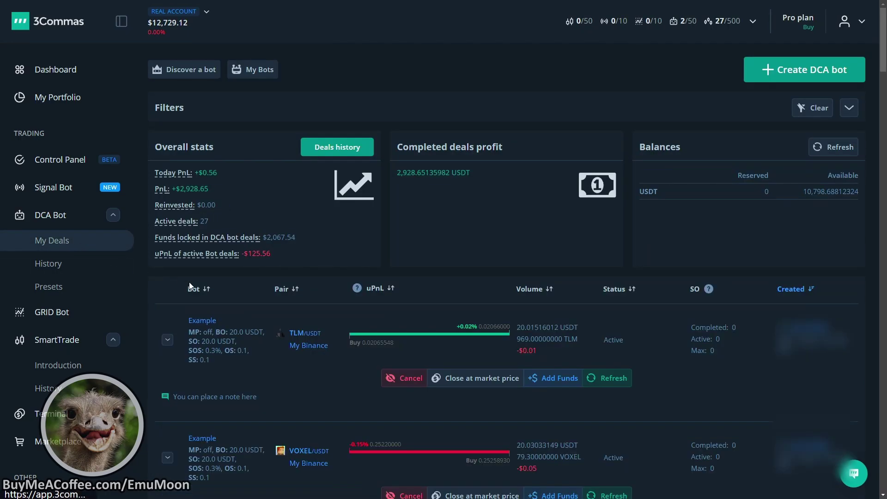
pyautogui.scroll(-3, 212, 286)
pyautogui.moveTo(320, 431); pyautogui.dragTo(293, 433)
pyautogui.moveTo(333, 312); pyautogui.dragTo(299, 292)
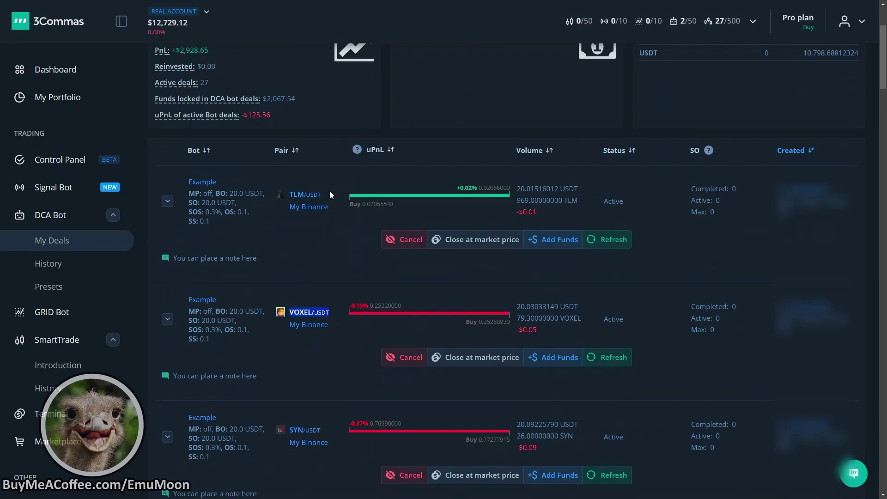
# View the TLM/USDT deal's price chart, centering the recent candles
pyautogui.click(298, 195)
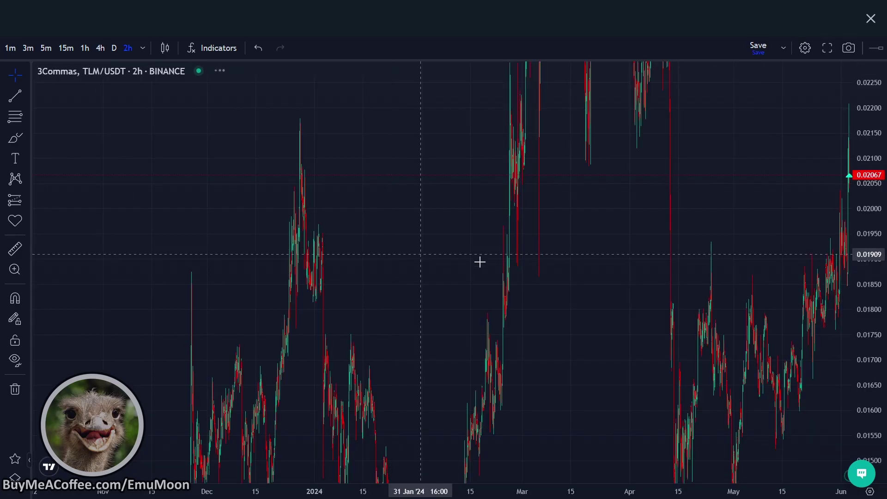
pyautogui.moveTo(656, 266); pyautogui.dragTo(370, 253)
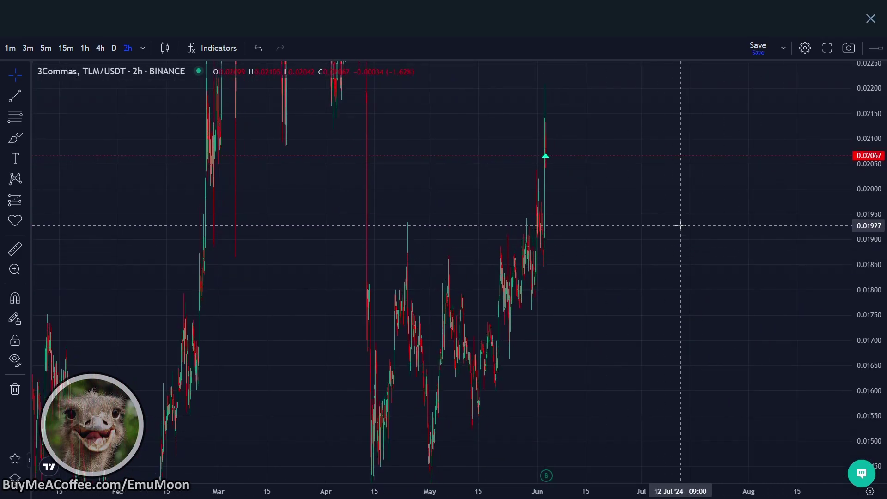
pyautogui.scroll(10, 677, 224)
pyautogui.moveTo(342, 270); pyautogui.dragTo(557, 256)
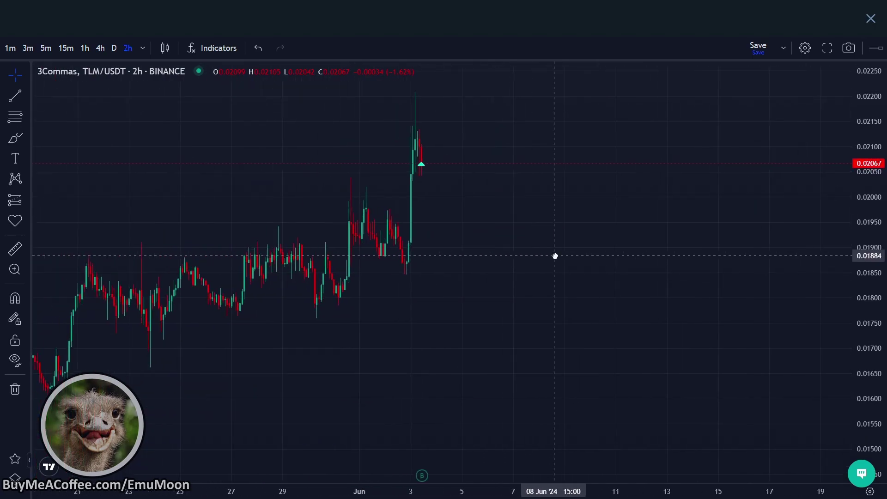
pyautogui.scroll(3, 556, 255)
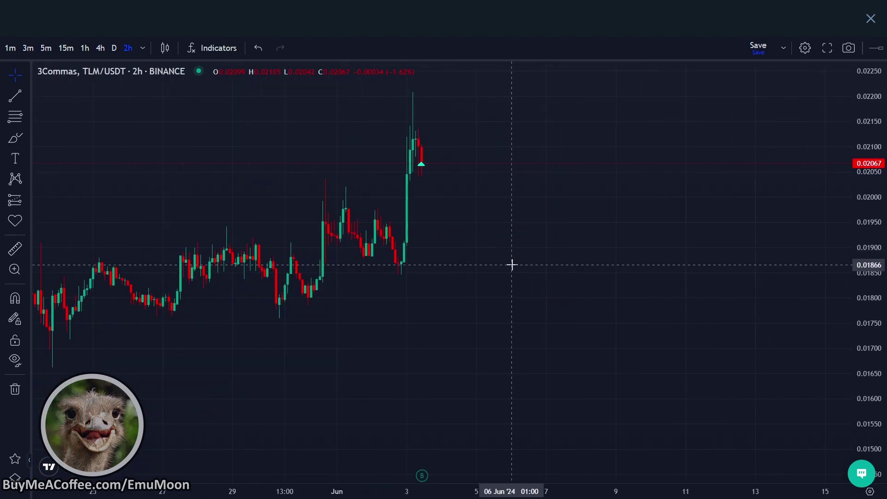
pyautogui.scroll(-5, 512, 265)
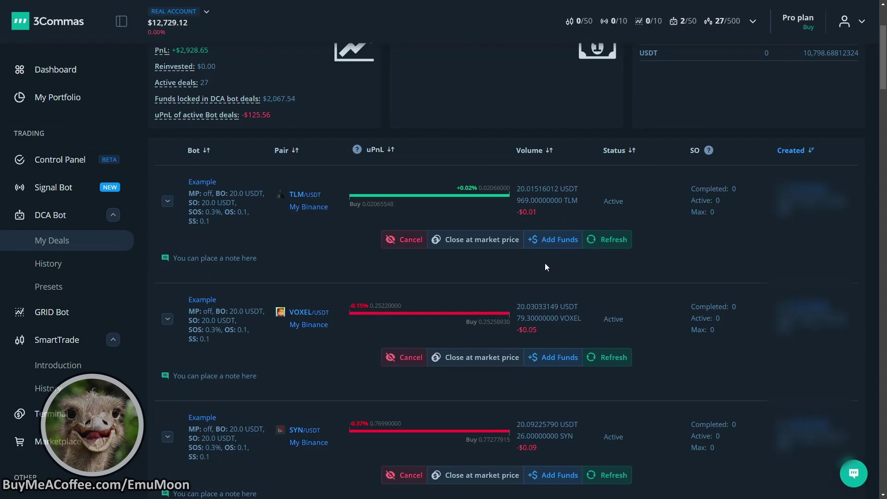